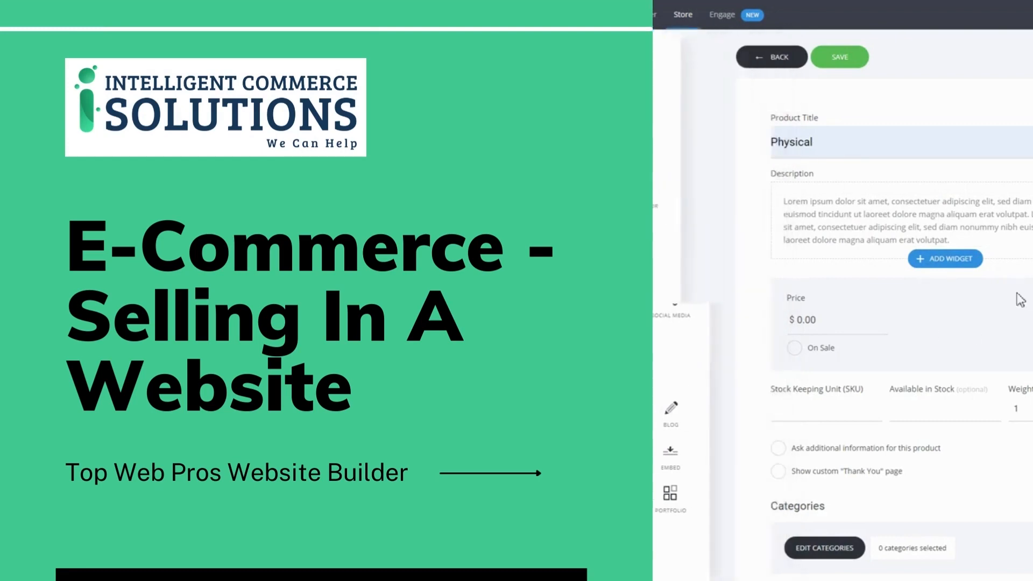
left_click_drag(825, 323, 789, 321)
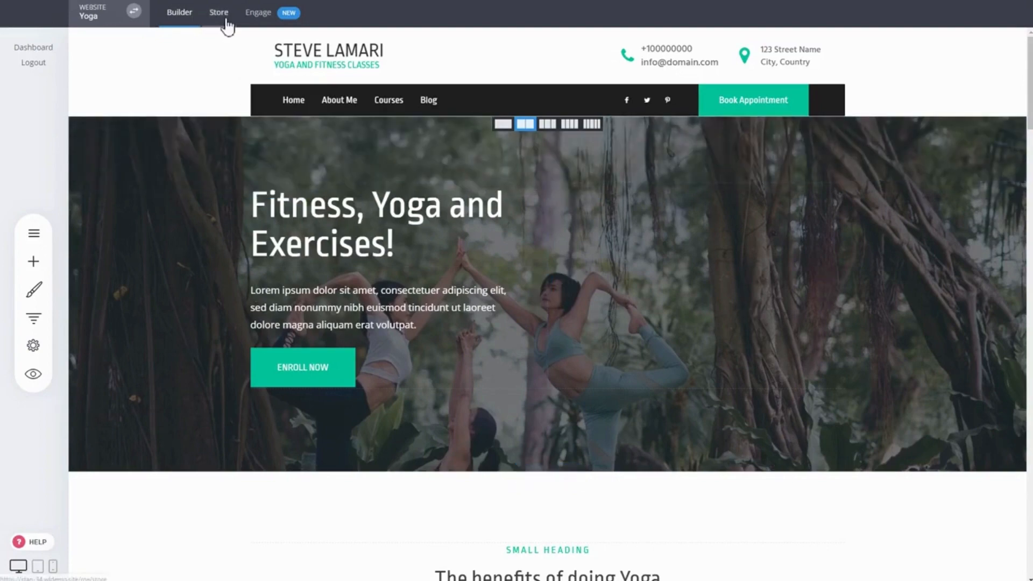
Go to the store's product list and start a new product of the Physical Product type.
left_click(227, 24)
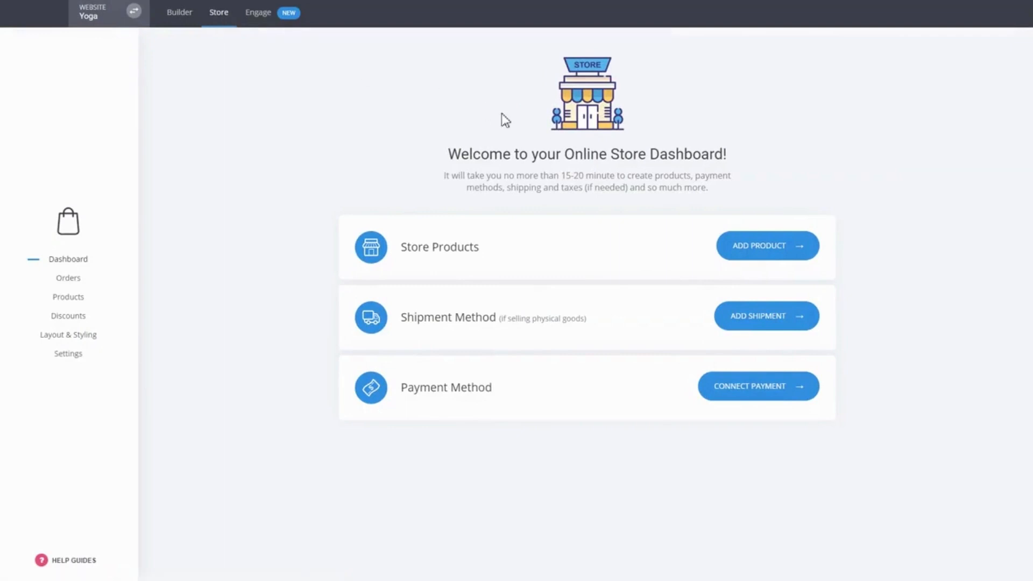
left_click(77, 307)
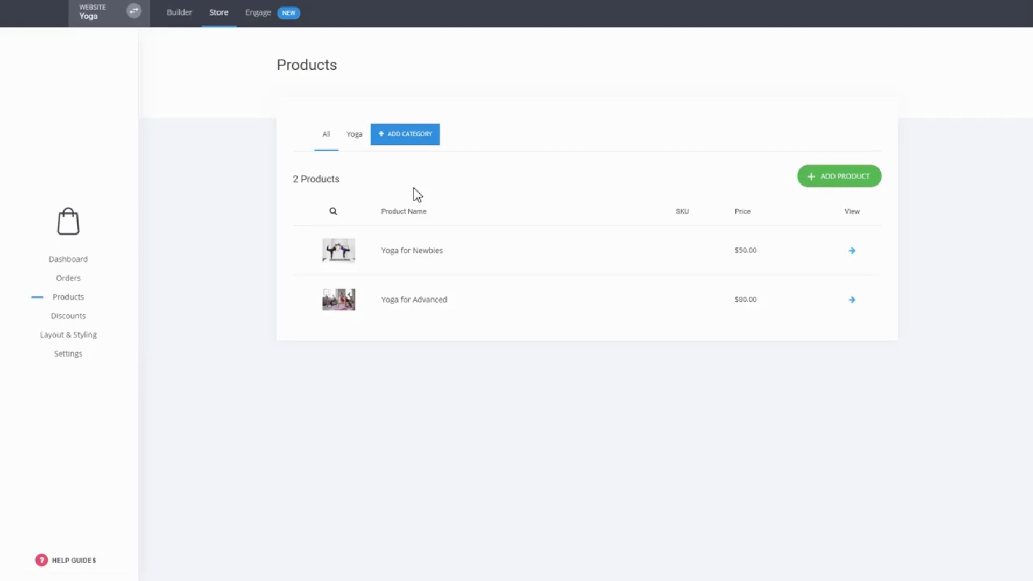
left_click(828, 186)
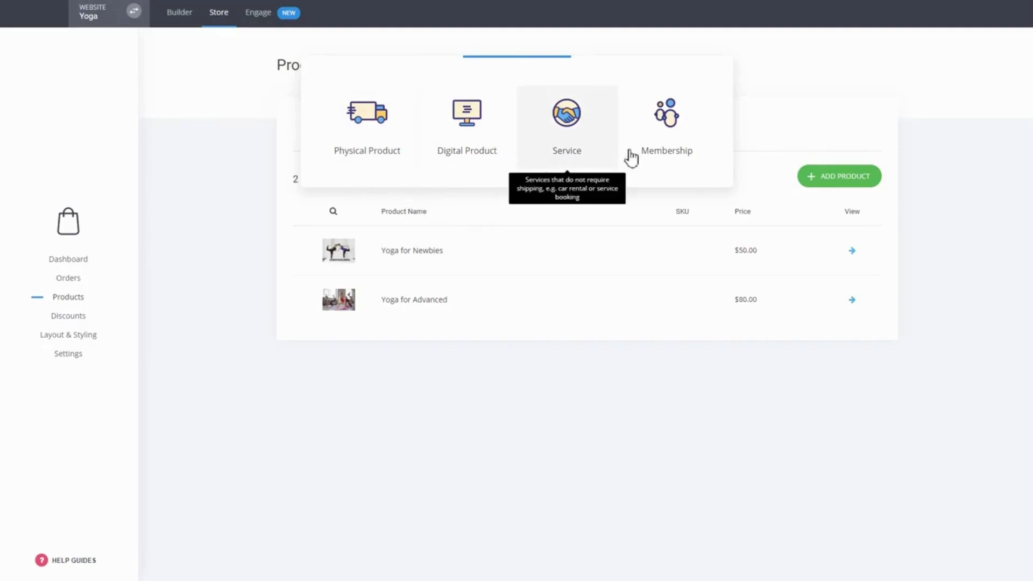
mouse_move(671, 146)
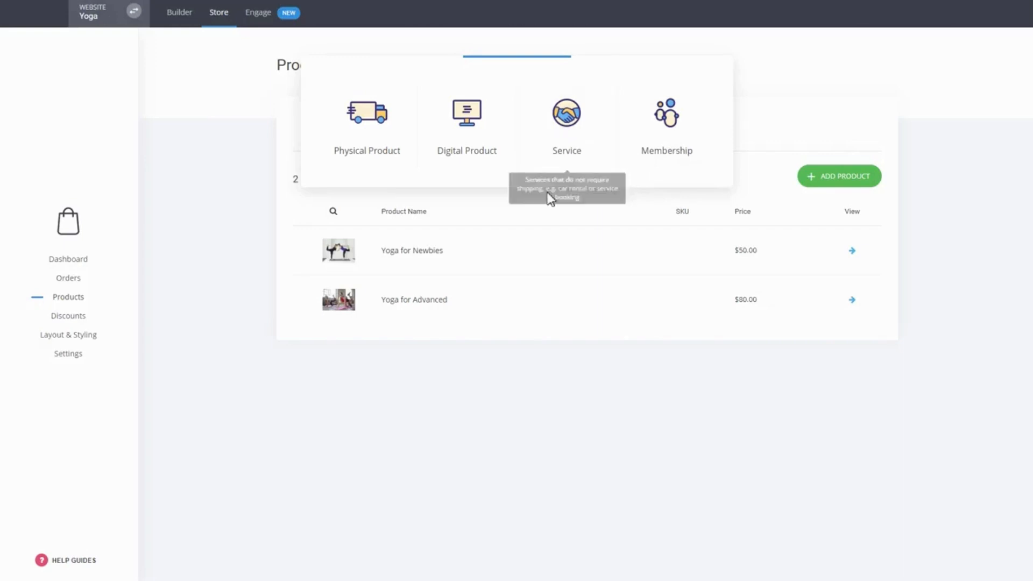
left_click(368, 150)
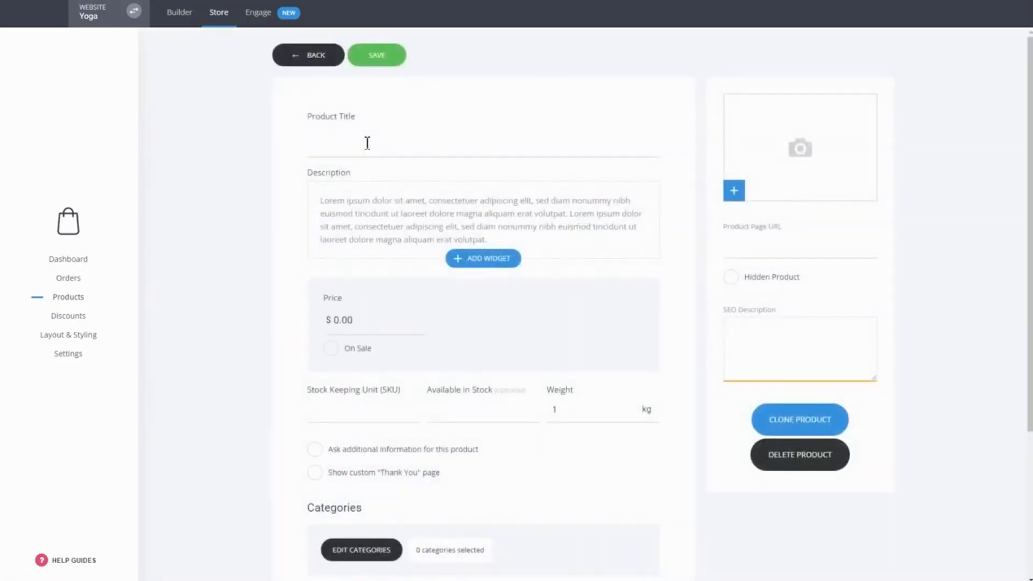
Title the new product "Physical" and view the widgets available for its description.
left_click(368, 142)
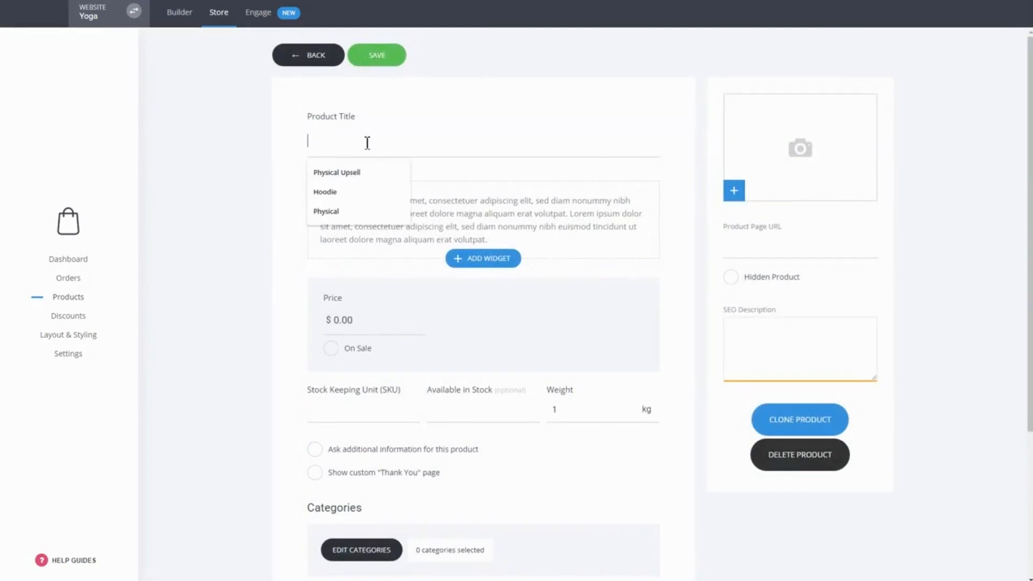
left_click(333, 212)
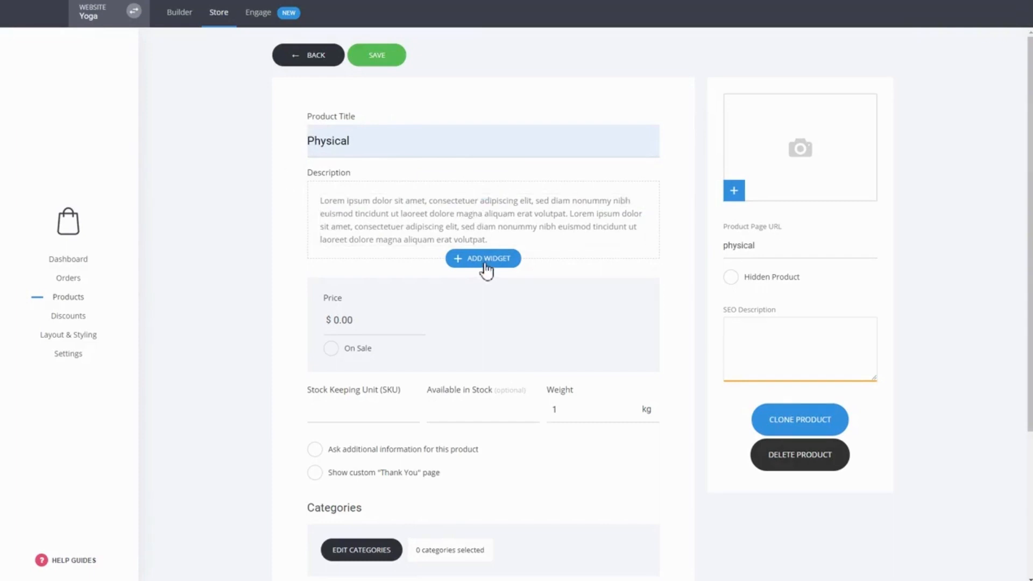
left_click(470, 257)
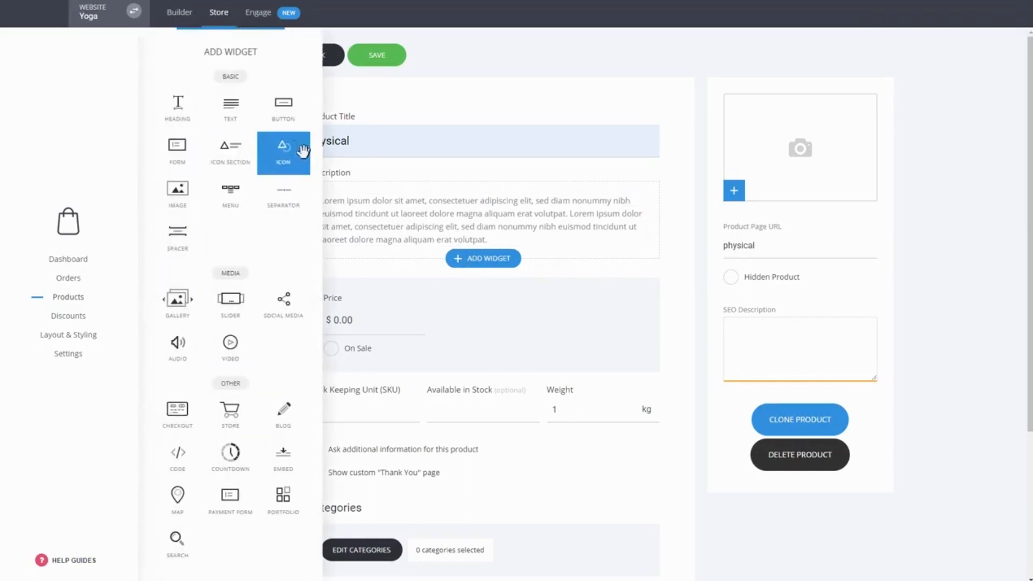
left_click(632, 287)
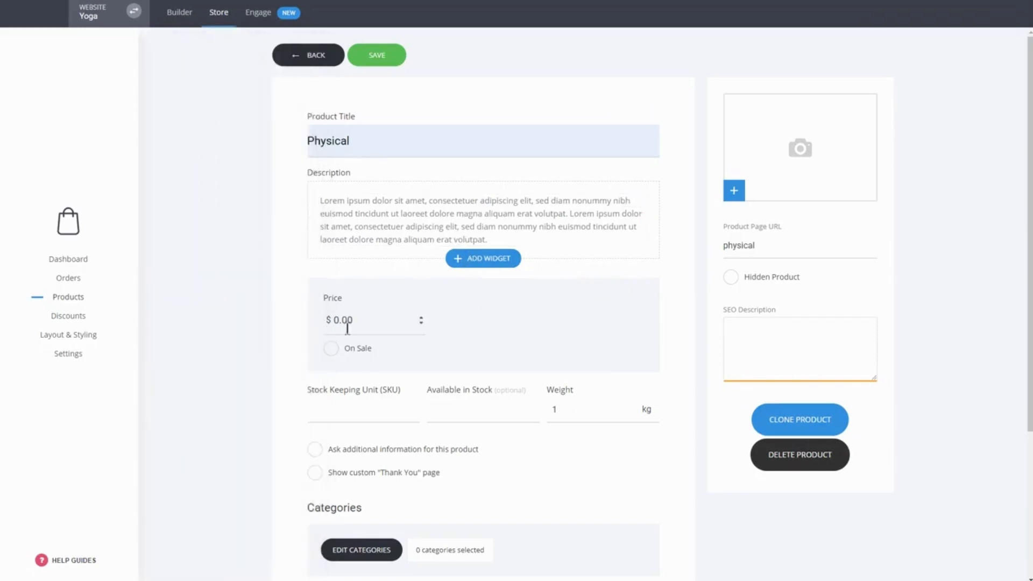
Set the product's price to $10 and assign it to the Yoga category.
left_click_drag(349, 321, 326, 323)
type("10")
scroll(627, 377, "down", 2)
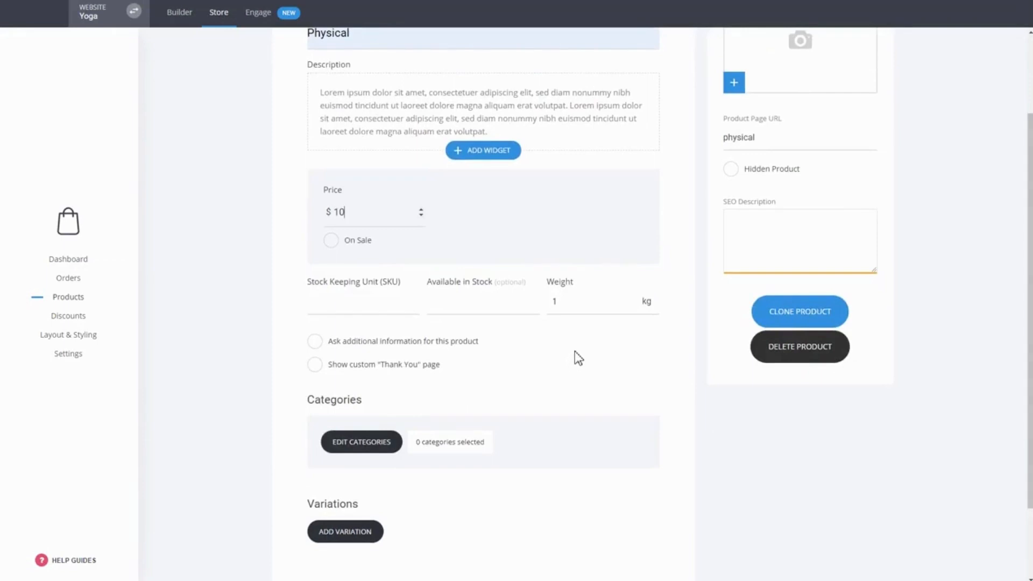
left_click(364, 451)
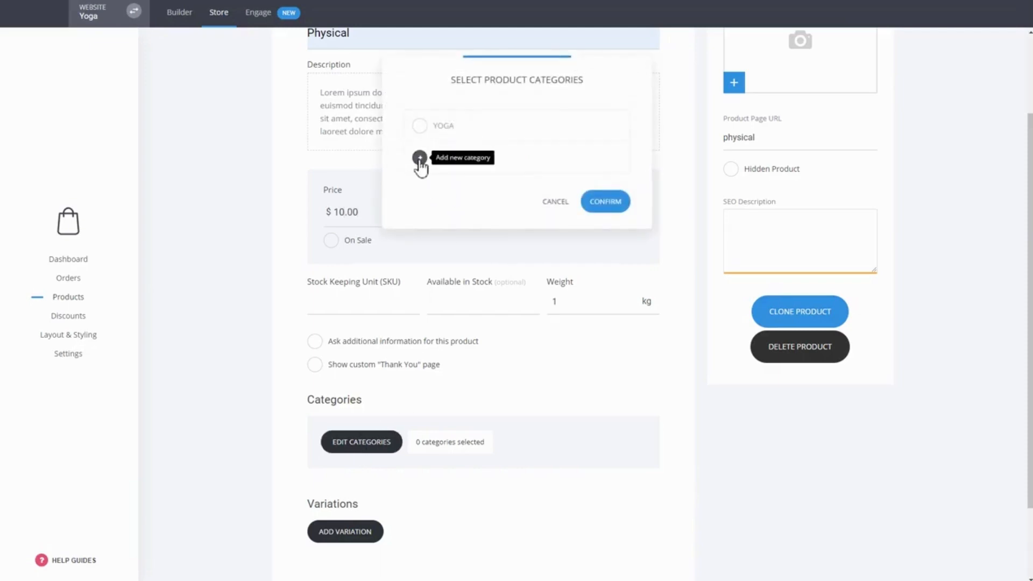
left_click(420, 127)
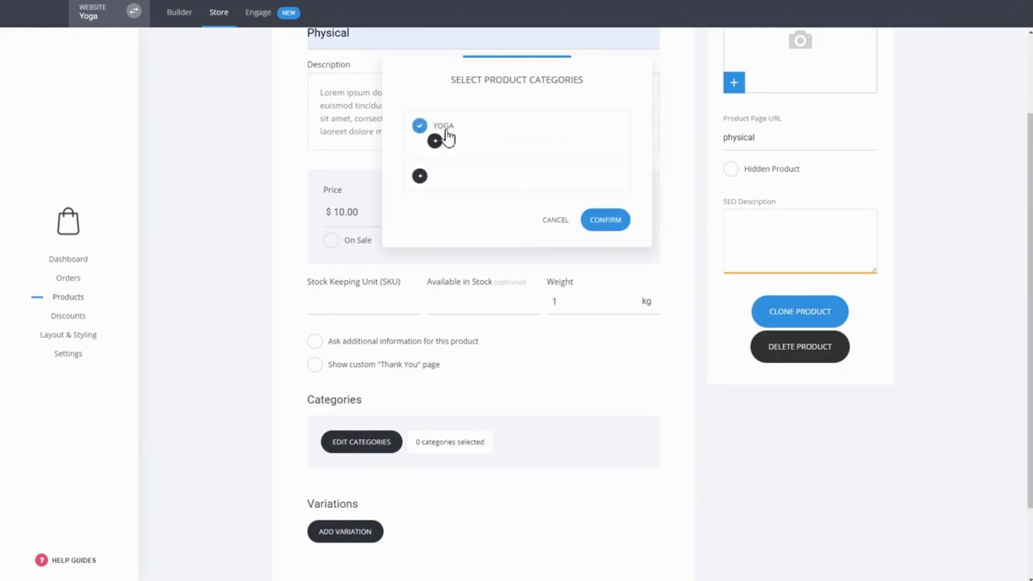
left_click(614, 223)
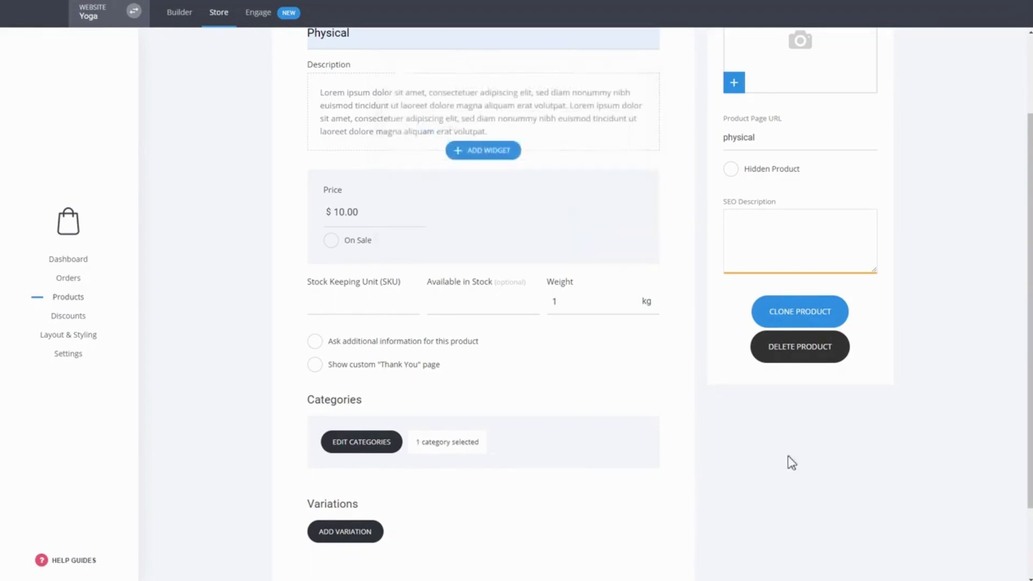
Add the picture from the Images folder as the product image and save the product.
scroll(850, 462, "up", 2)
scroll(553, 511, "down", 4)
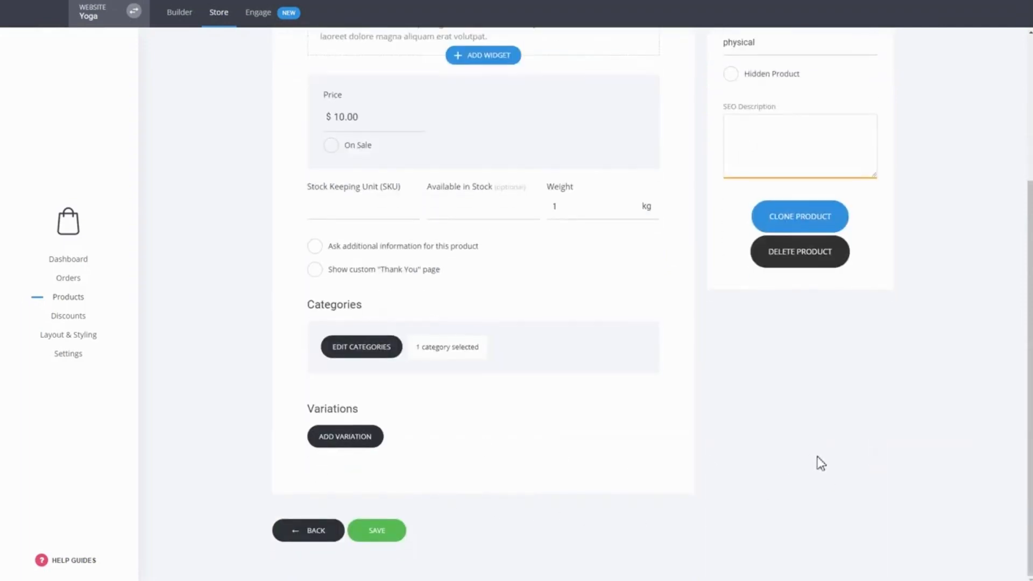
scroll(823, 457, "up", 4)
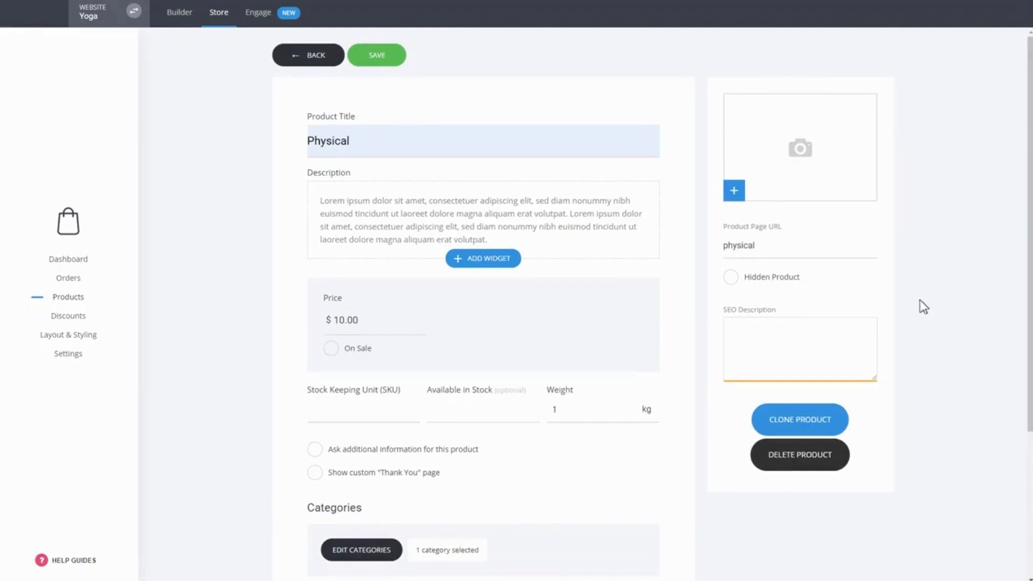
left_click(789, 199)
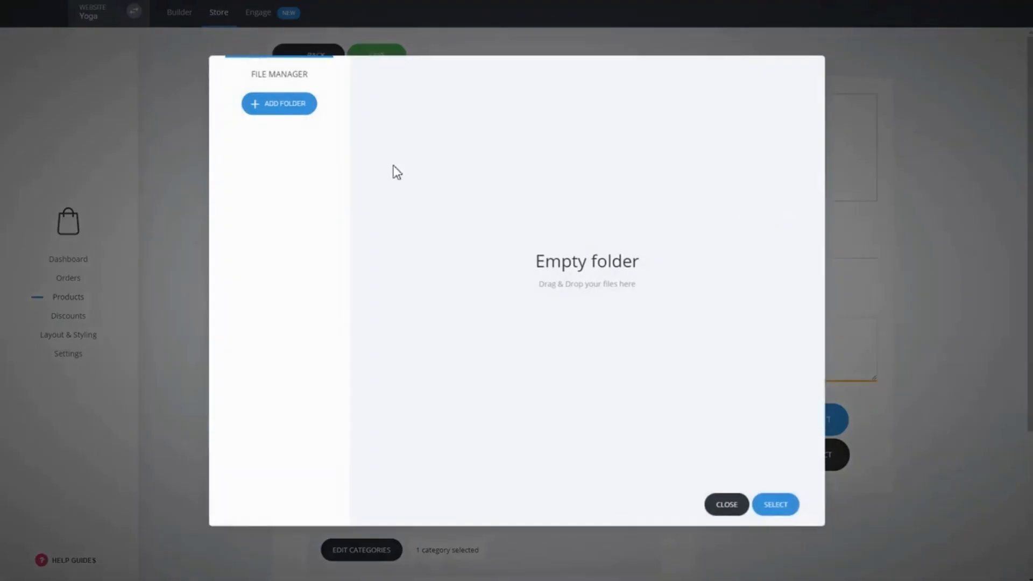
left_click(440, 124)
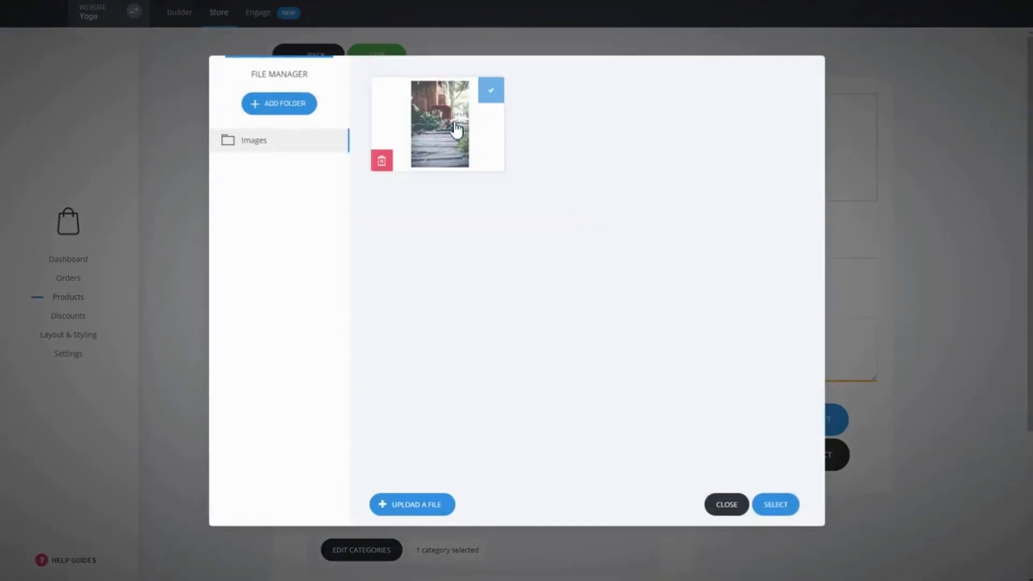
left_click(775, 504)
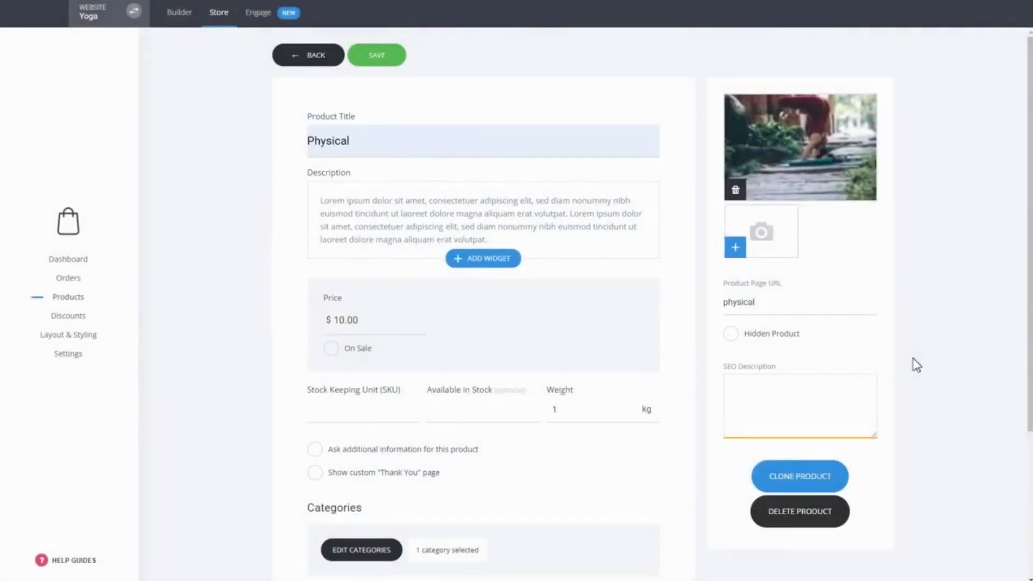
left_click(366, 58)
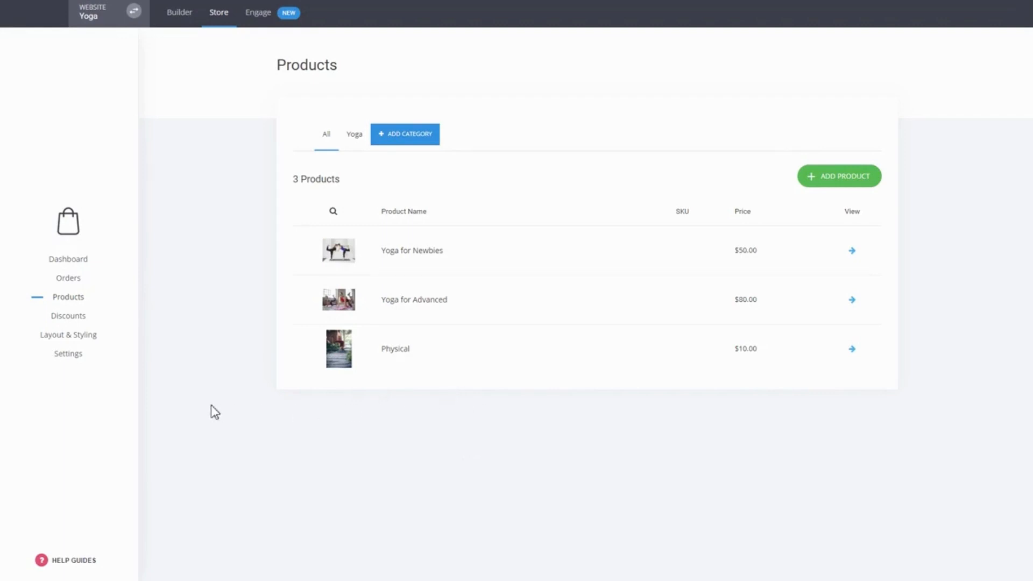
Examine the existing global shipping option in the store's shipping settings, then close it without editing.
left_click(69, 355)
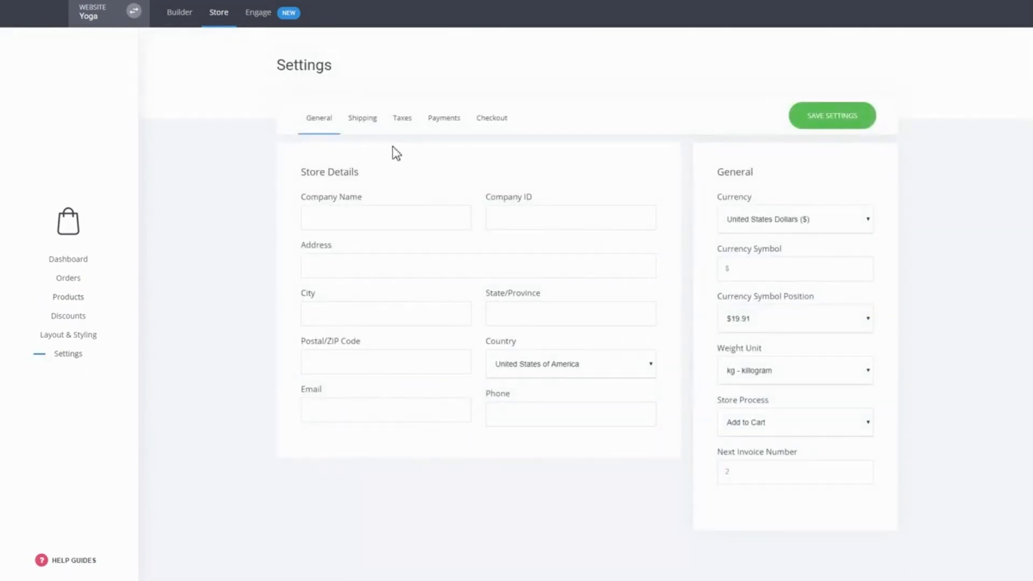
left_click(371, 129)
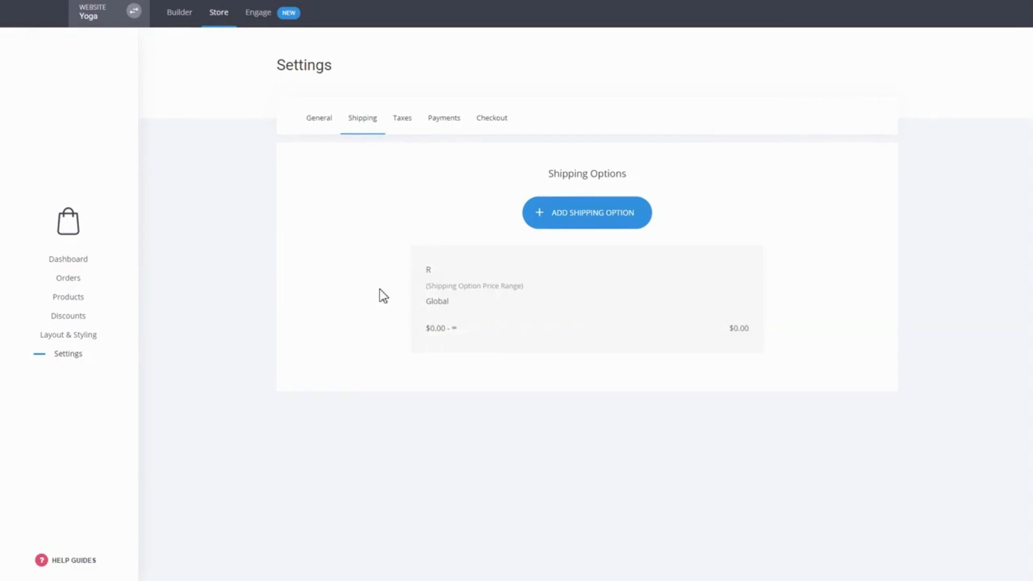
left_click(560, 315)
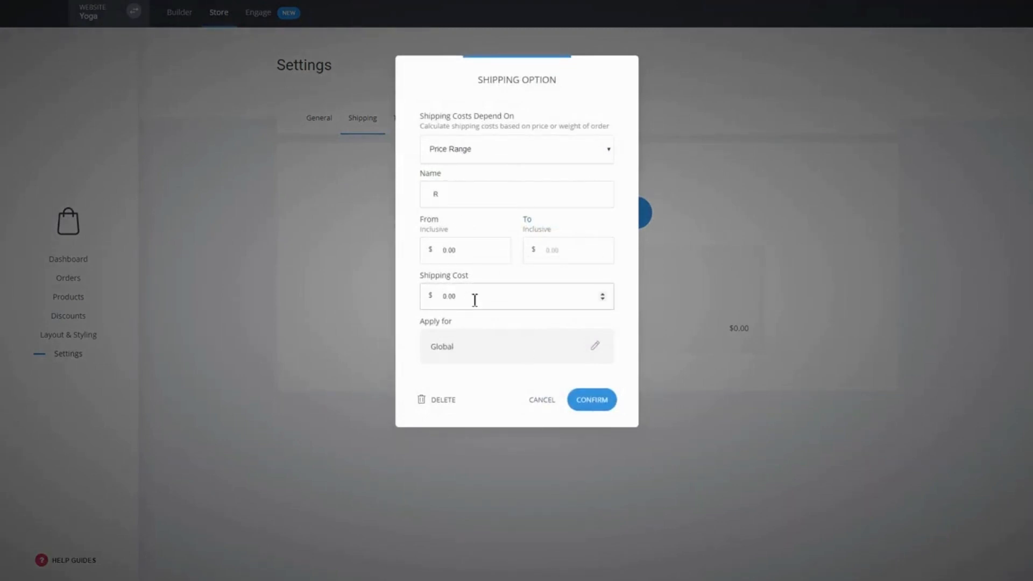
left_click(543, 410)
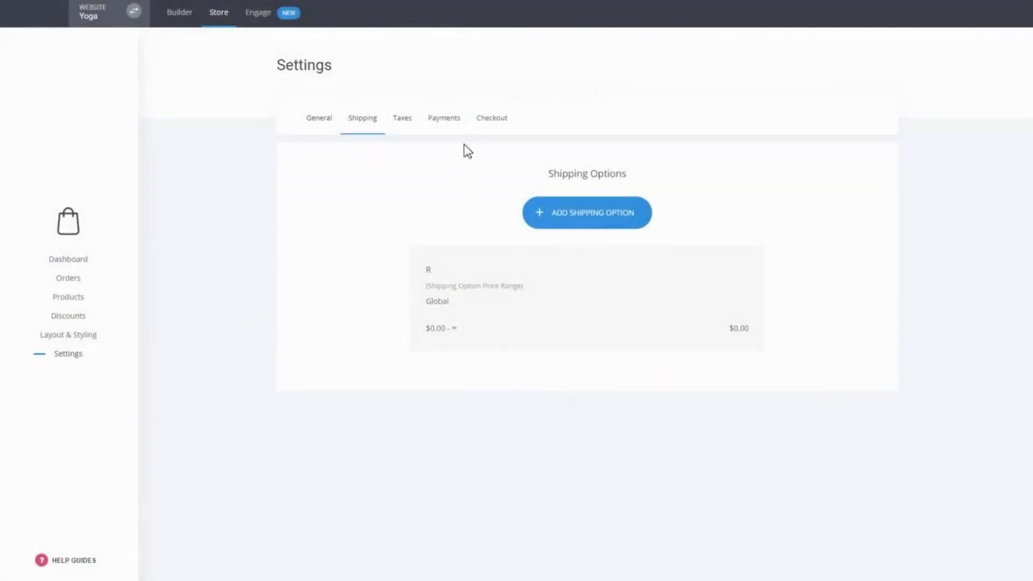
Review the payment providers and offline payment methods offered in the store's payment settings.
left_click(463, 131)
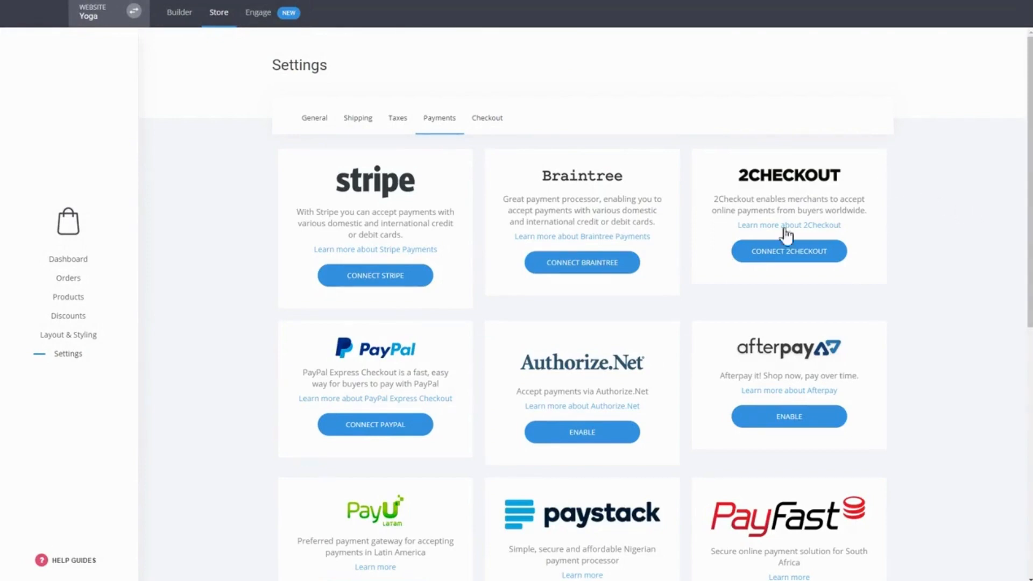
scroll(906, 277, "down", 4)
scroll(908, 280, "down", 3)
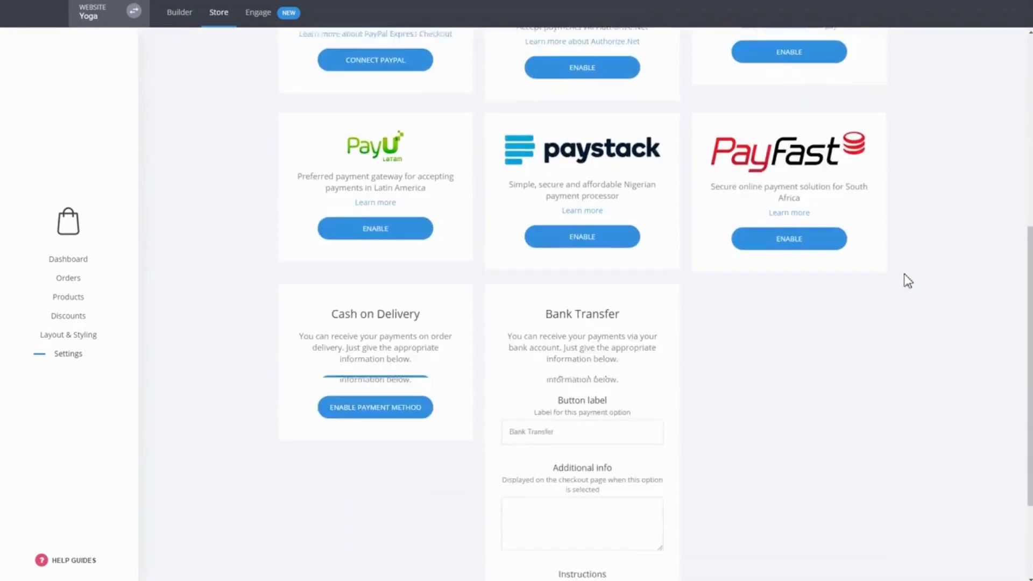
scroll(699, 281, "down", 2)
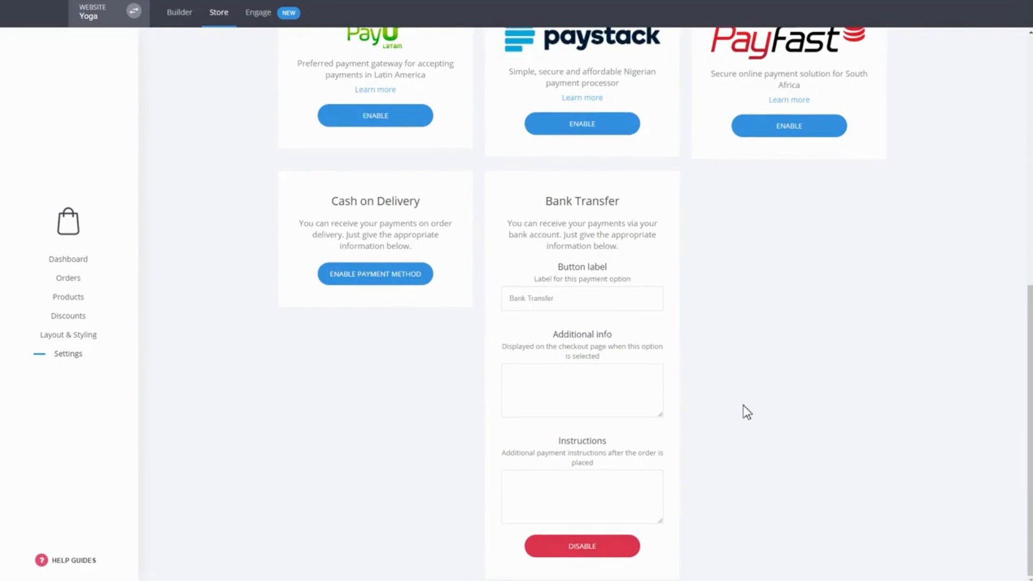
scroll(744, 404, "up", 6)
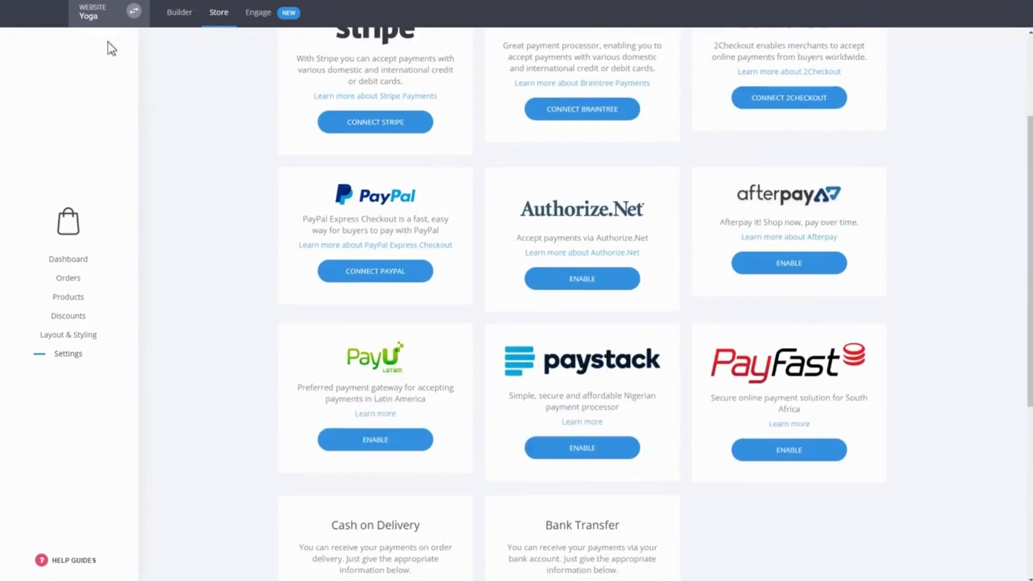
Return to the site builder and place a Store widget below the "The benefits of doing Yoga" intro text.
left_click(189, 24)
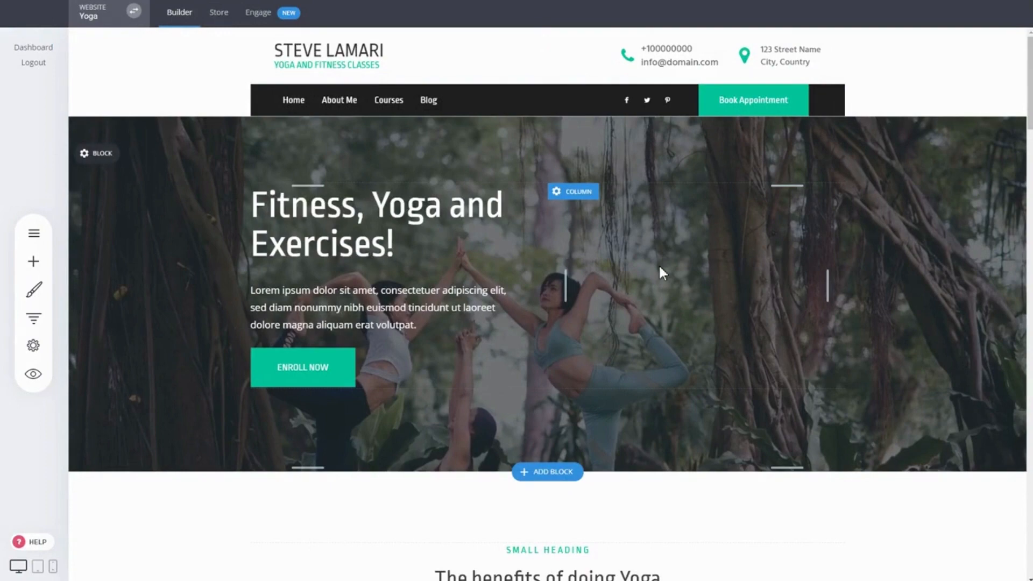
scroll(667, 272, "down", 4)
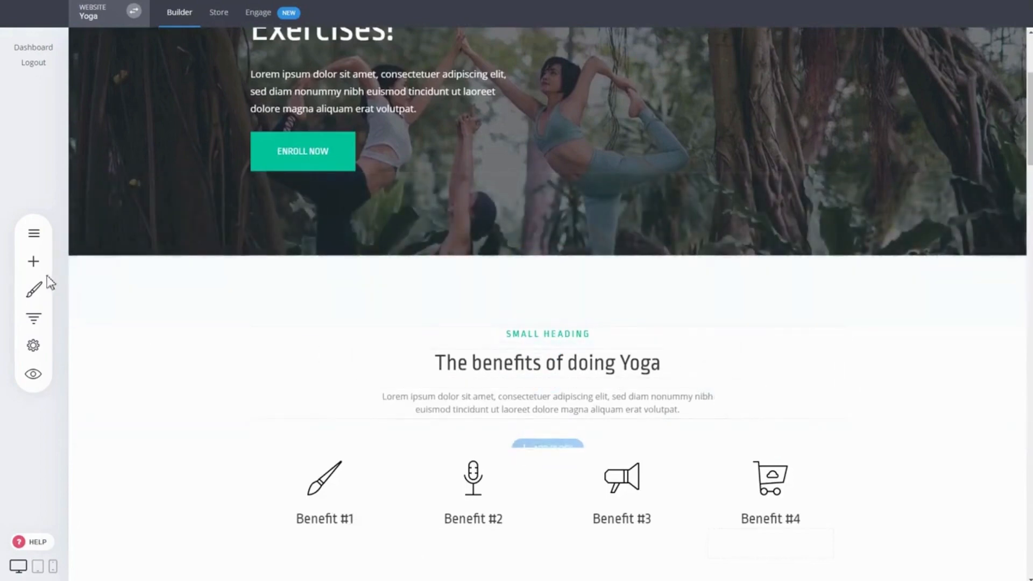
left_click(41, 273)
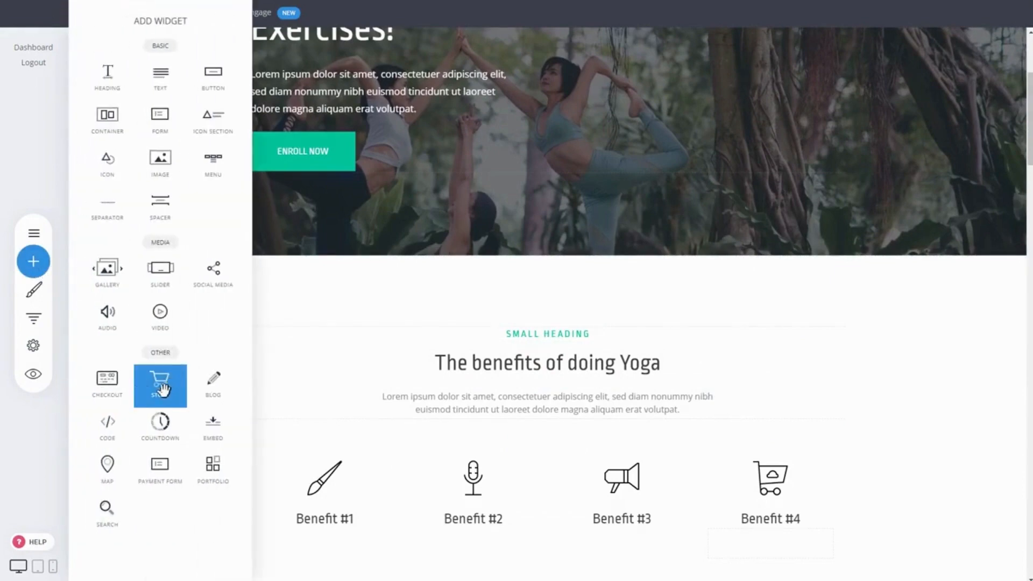
left_click_drag(162, 389, 617, 413)
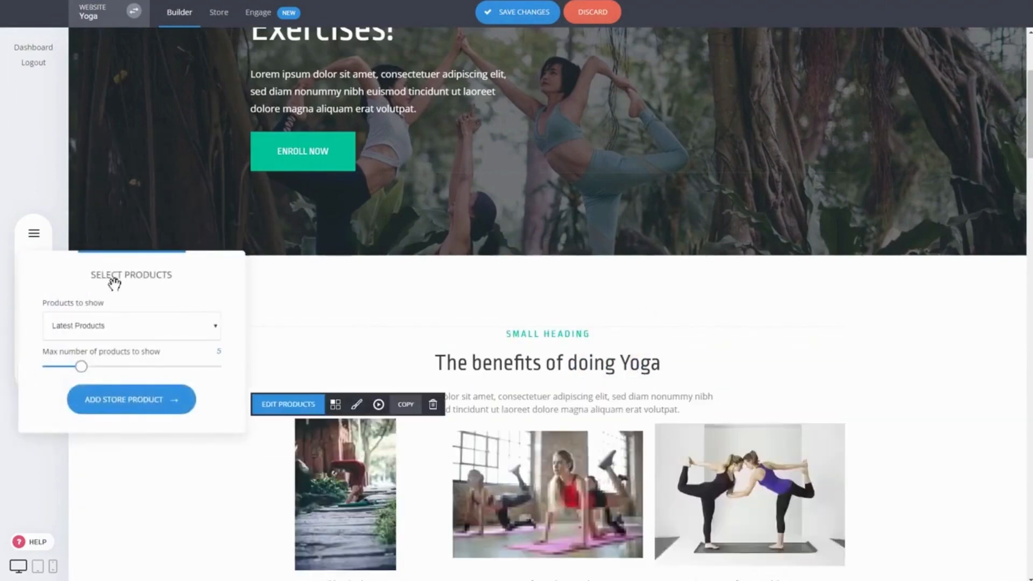
Set the Store widget's maximum number of products to show to 3 and close its product selection.
left_click_drag(115, 284, 148, 217)
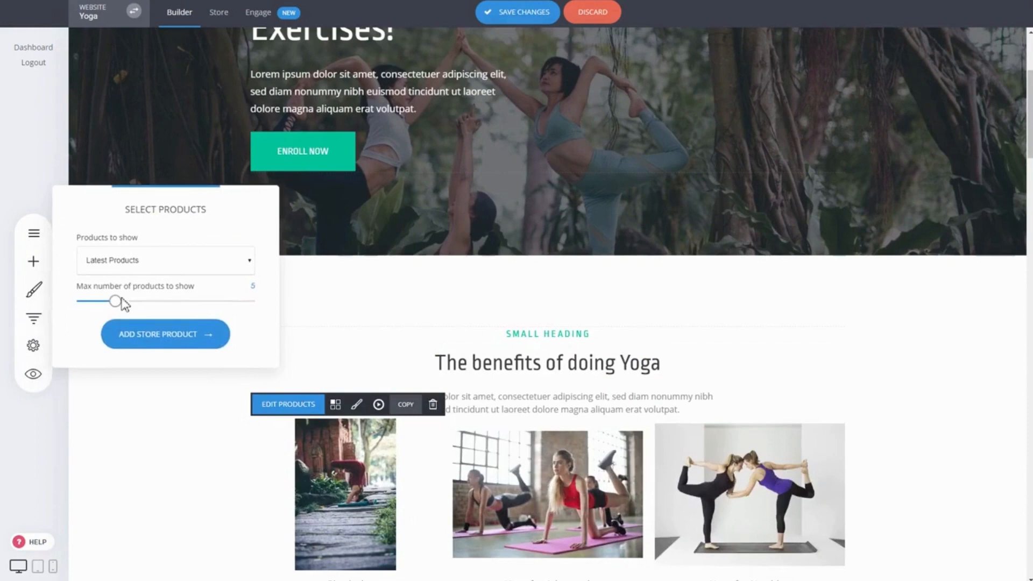
left_click_drag(115, 300, 97, 304)
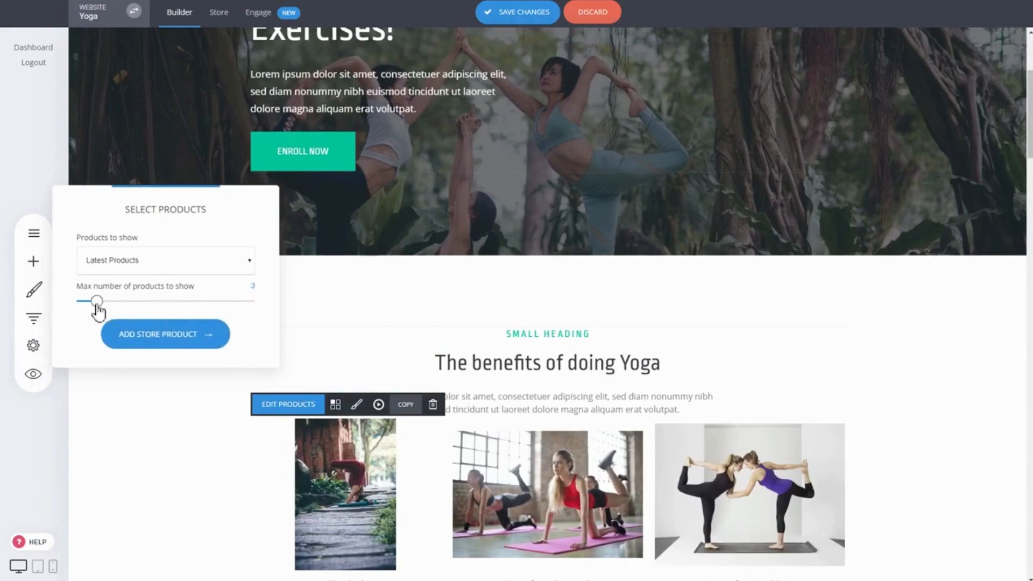
left_click(496, 334)
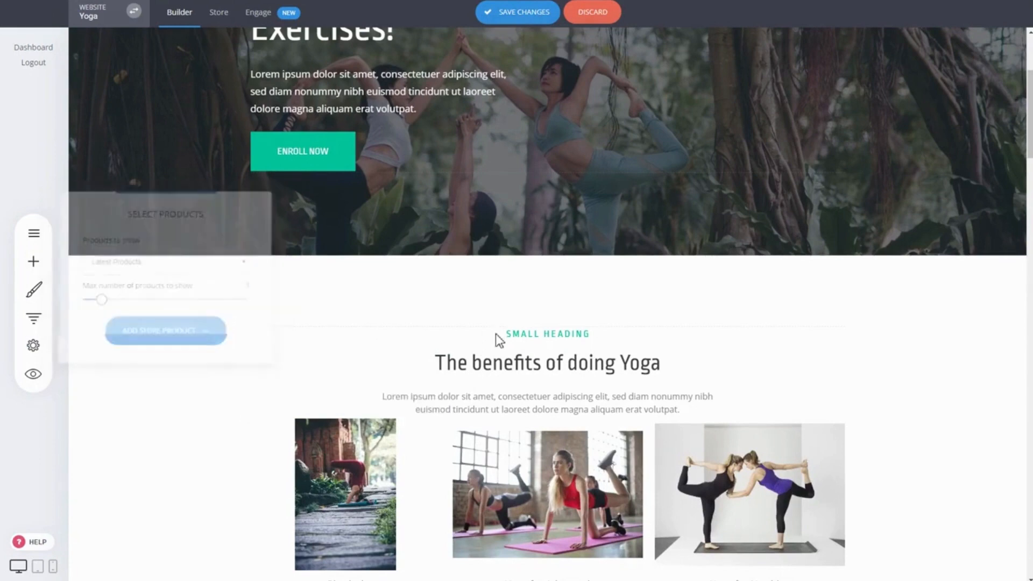
Move the Store widget slightly lower, enable its "Add to Cart" / "Buy Now" button in the store layout, and save the changes.
scroll(612, 337, "down", 4)
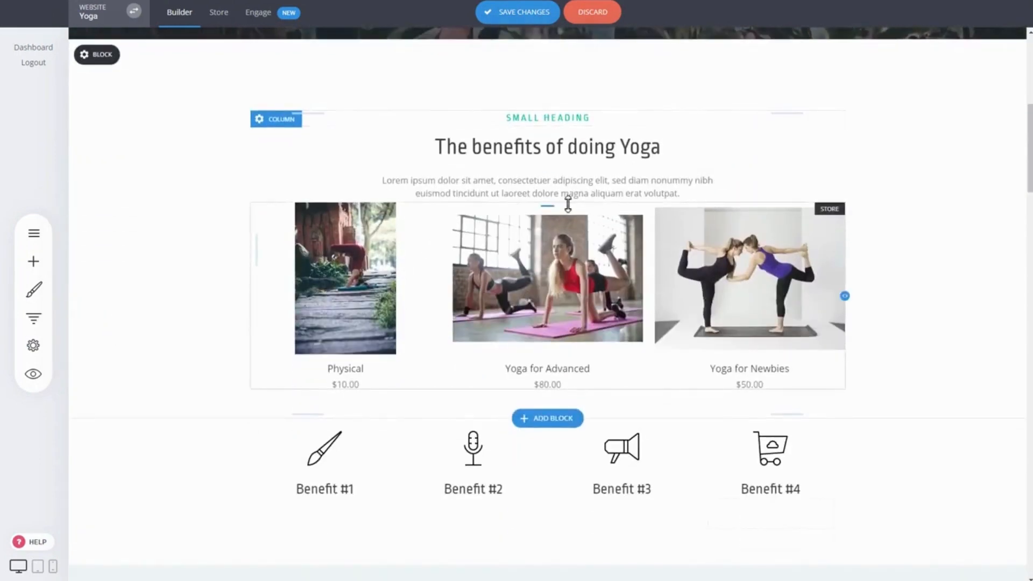
left_click_drag(567, 204, 567, 222)
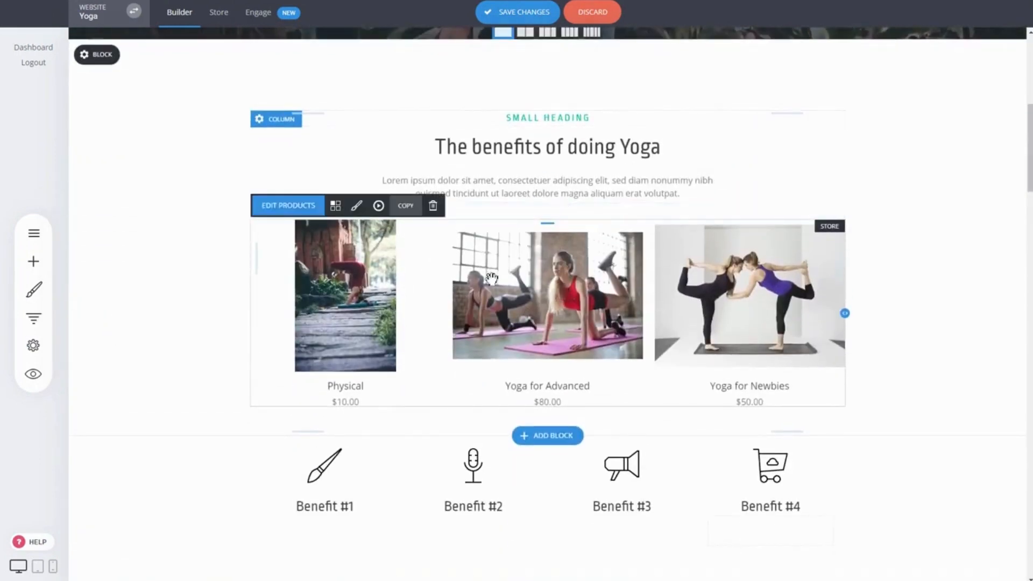
left_click(335, 206)
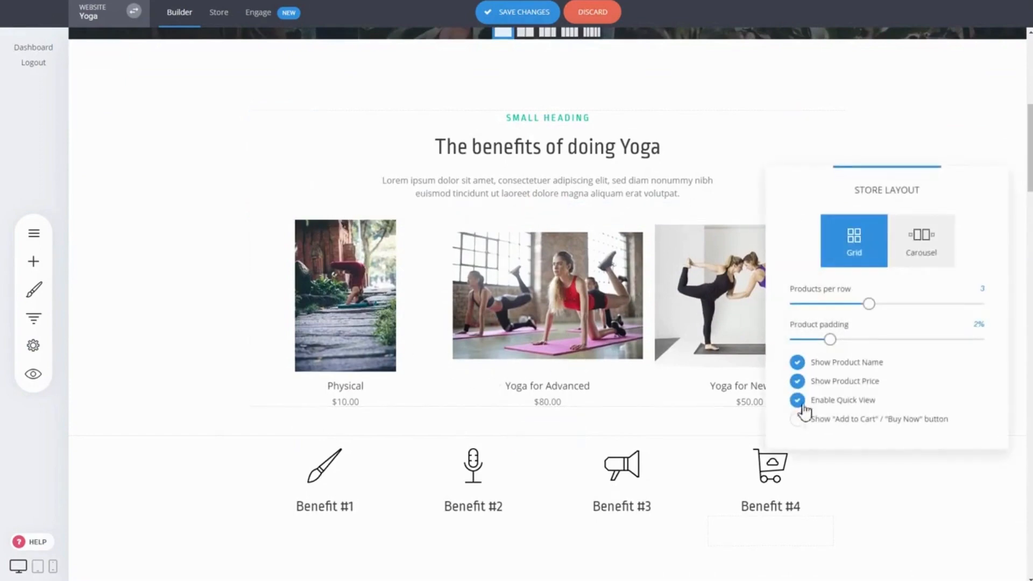
left_click(826, 420)
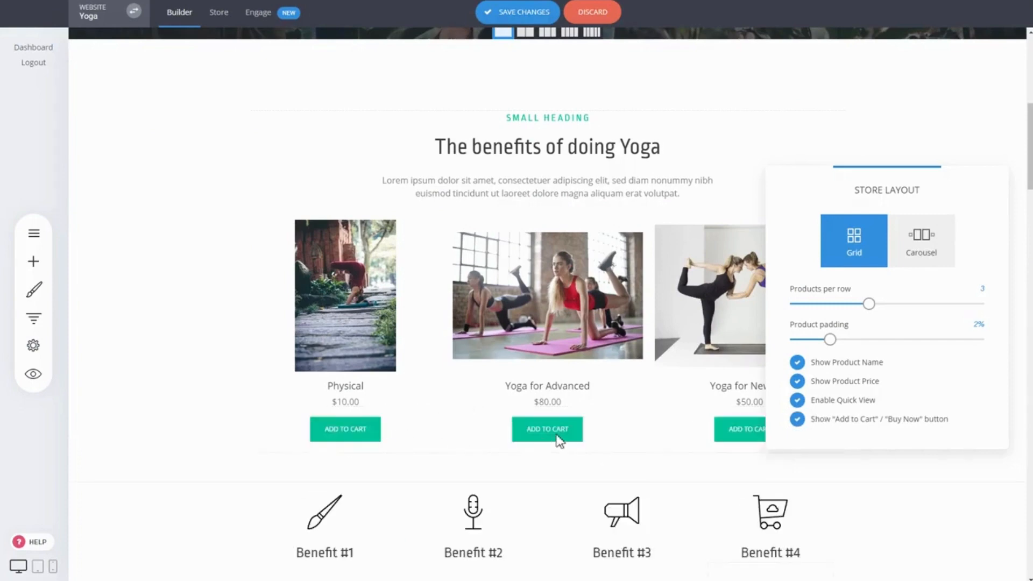
left_click(558, 441)
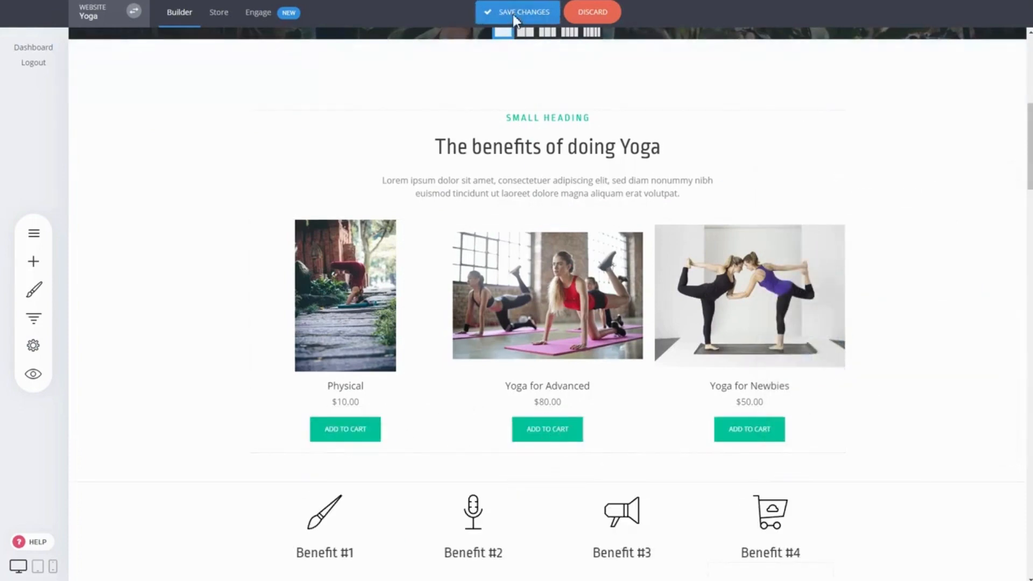
left_click(514, 16)
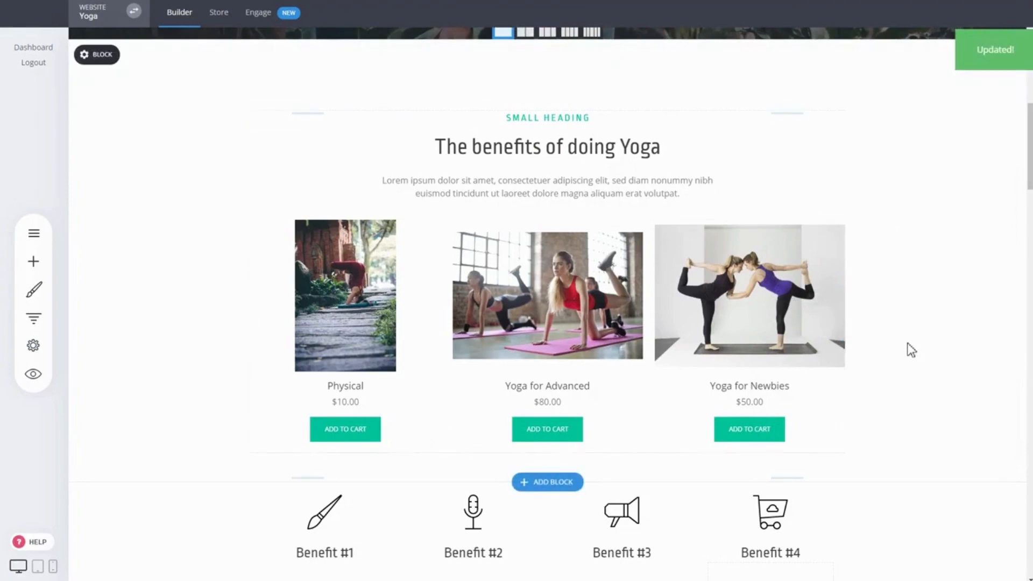
Add a Cart widget to the header's black navigation bar, after the Book Appointment button.
scroll(908, 355, "up", 8)
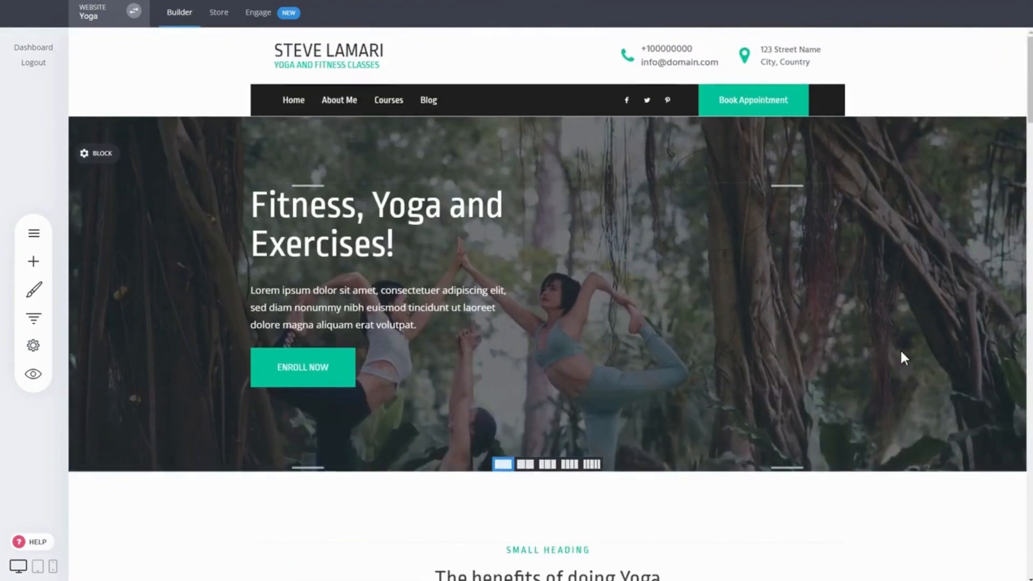
mouse_move(823, 106)
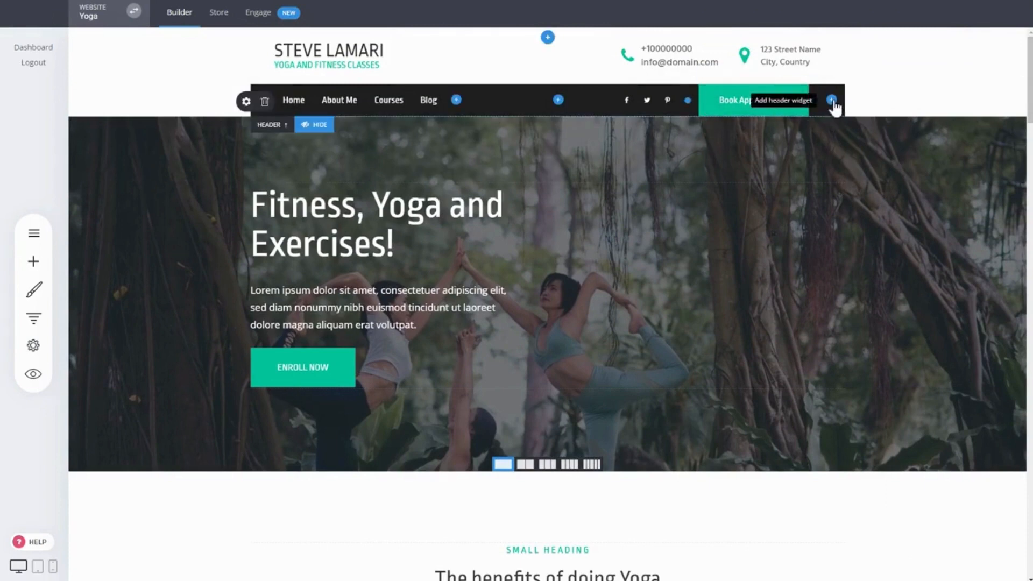
left_click(832, 100)
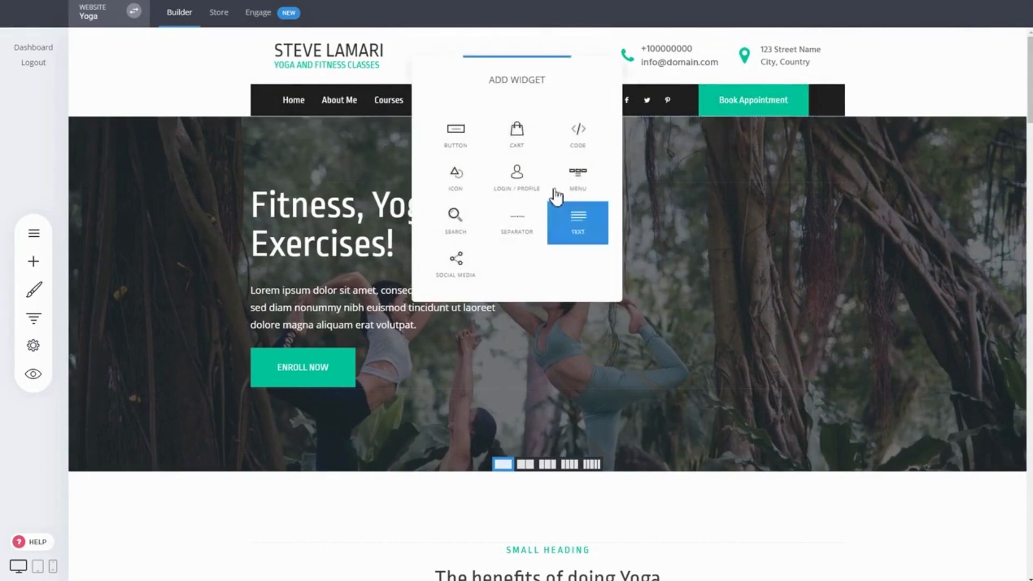
left_click(529, 142)
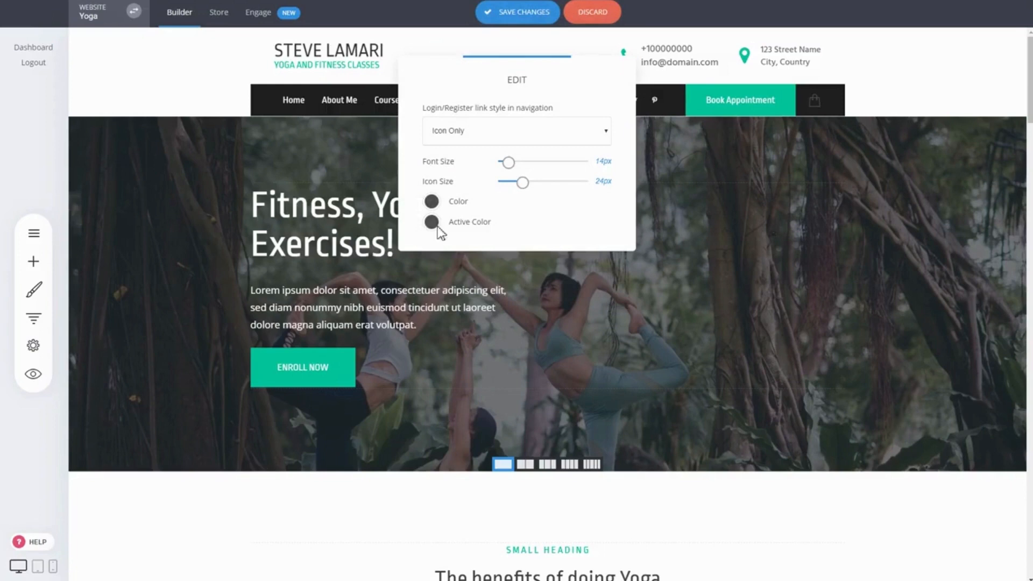
Set the Cart widget's color to white (FFFFFF) and save the changes.
left_click(432, 201)
left_click(560, 397)
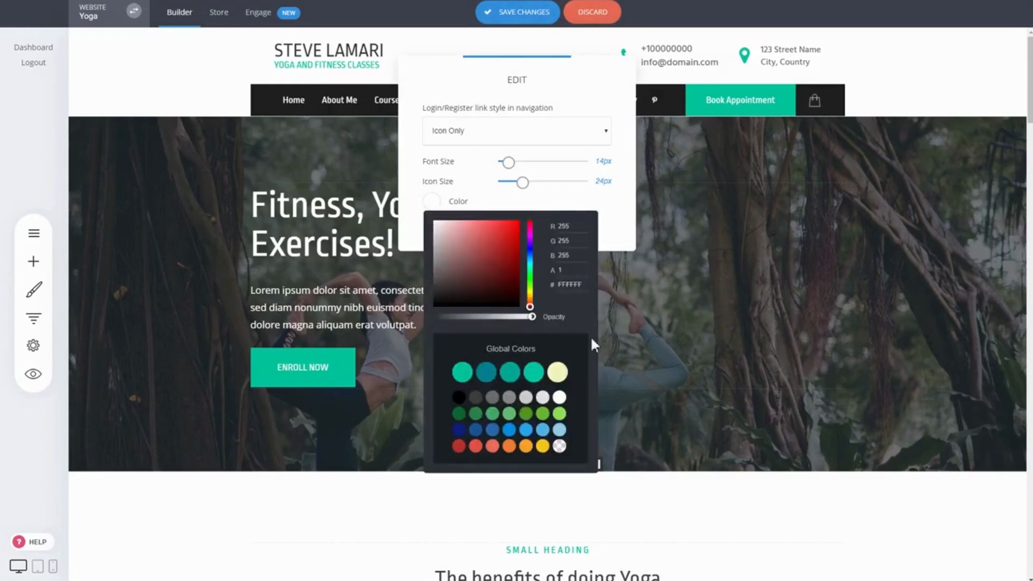
left_click(902, 165)
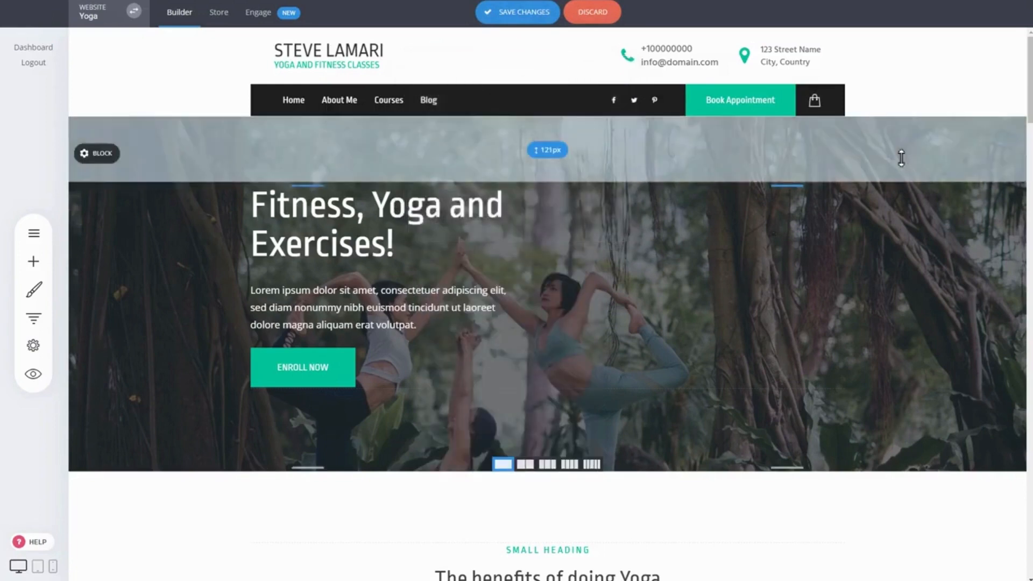
left_click(550, 14)
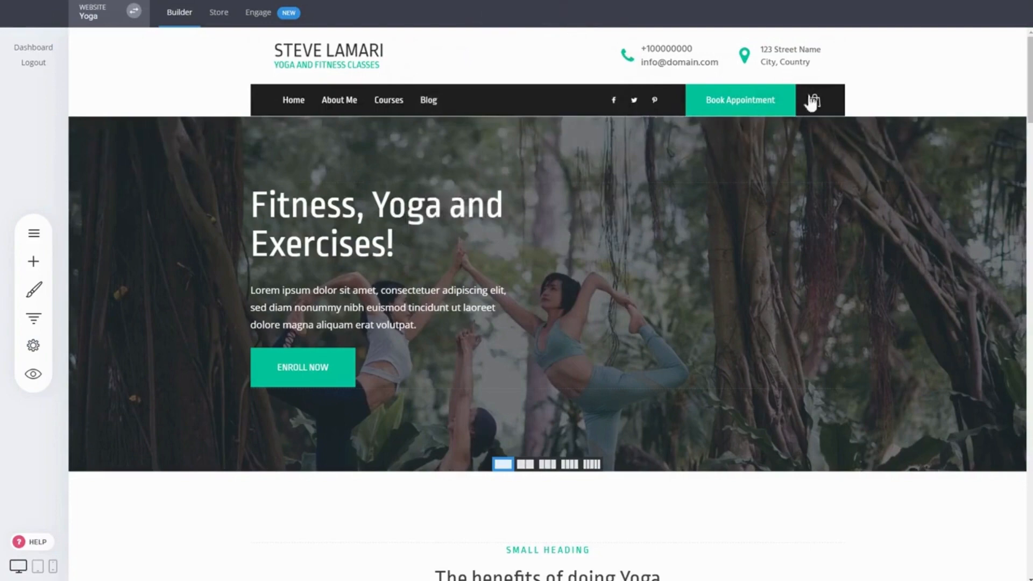
Preview the site, open the Physical product from the store section, and add one to the cart.
scroll(608, 397, "down", 5)
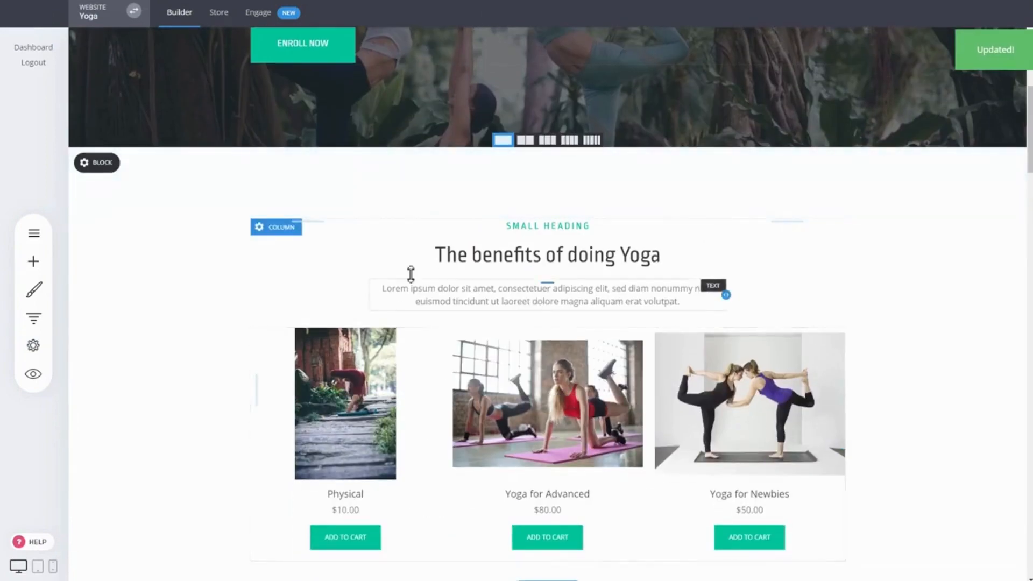
left_click(34, 374)
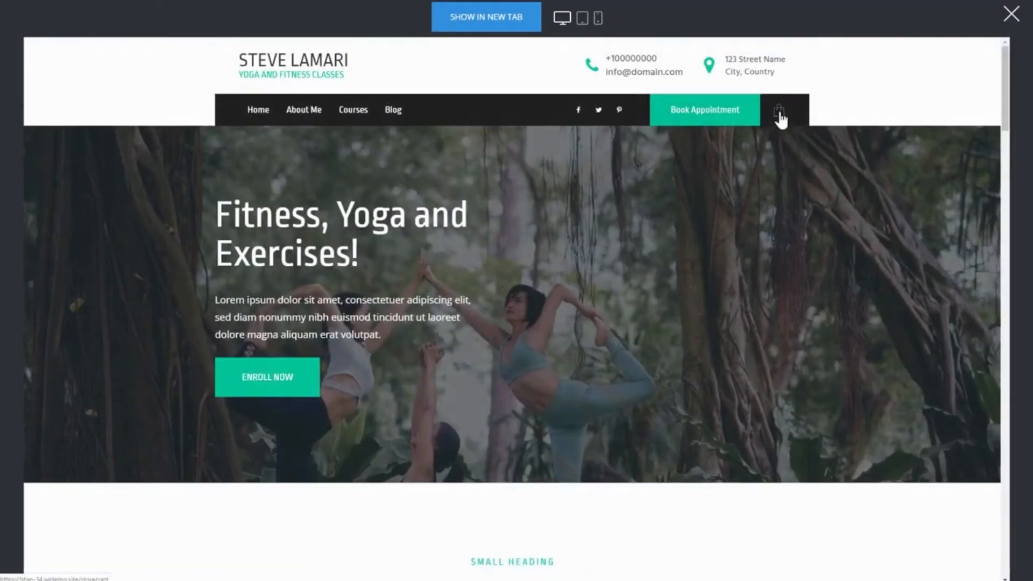
scroll(793, 322, "down", 6)
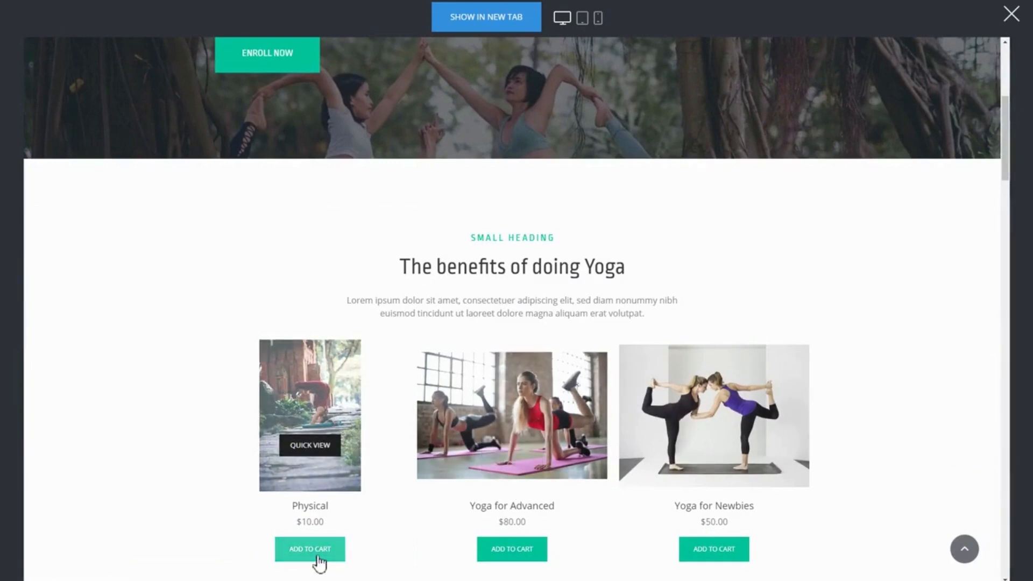
left_click(330, 375)
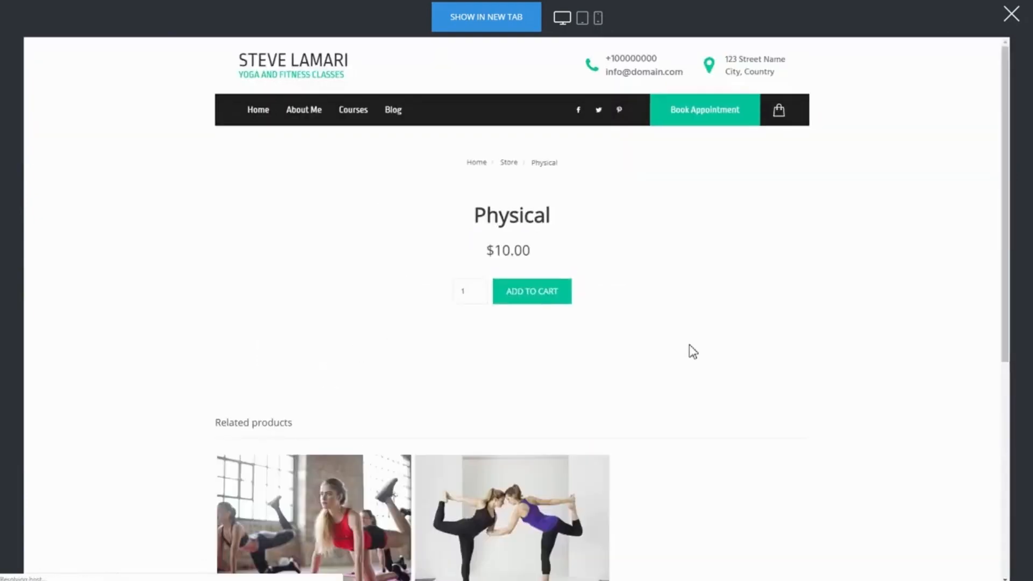
scroll(760, 353, "down", 10)
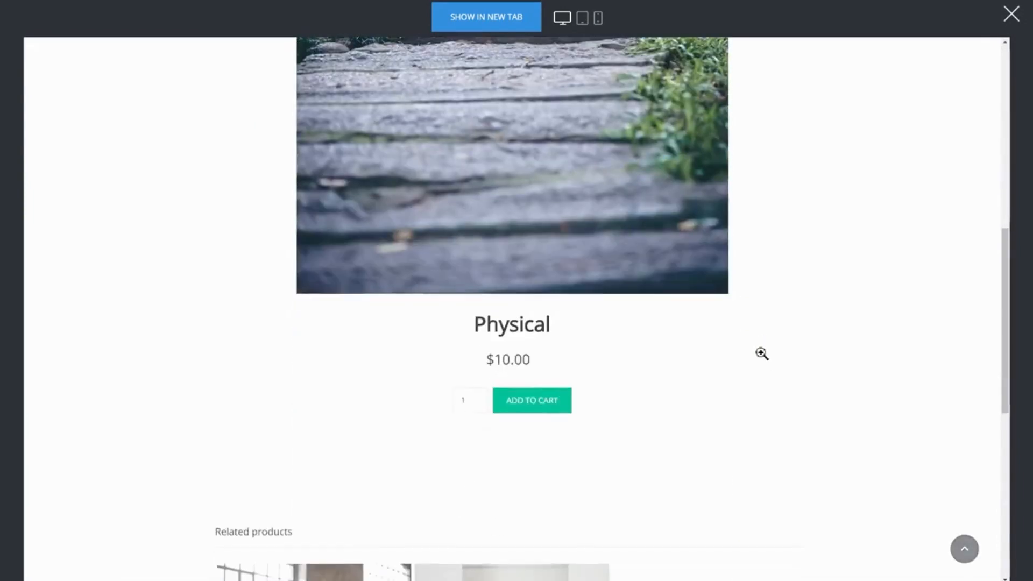
left_click(564, 407)
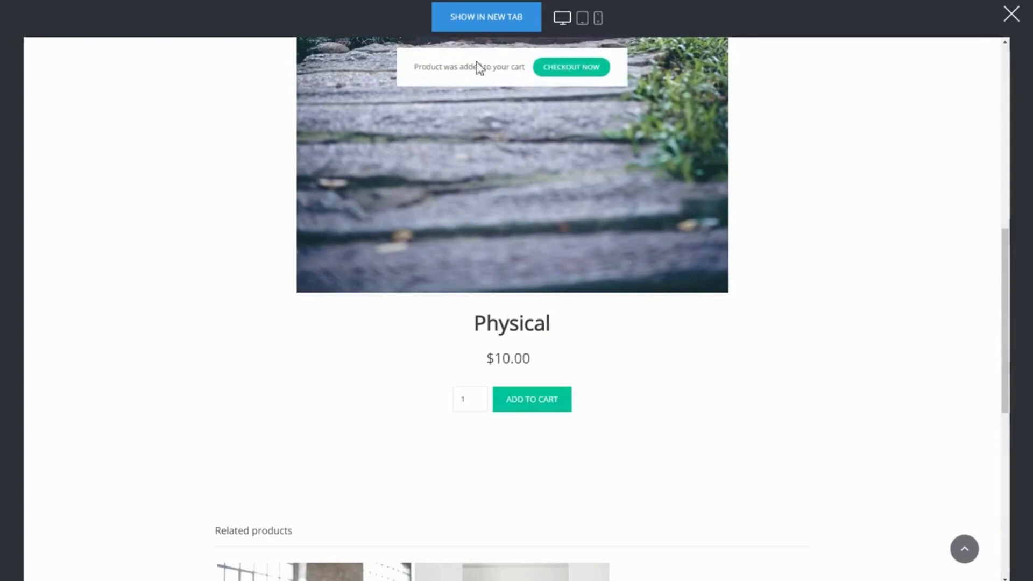
Open the shopping cart in the preview and proceed to the checkout form, closing the preview after reviewing it.
scroll(764, 393, "up", 10)
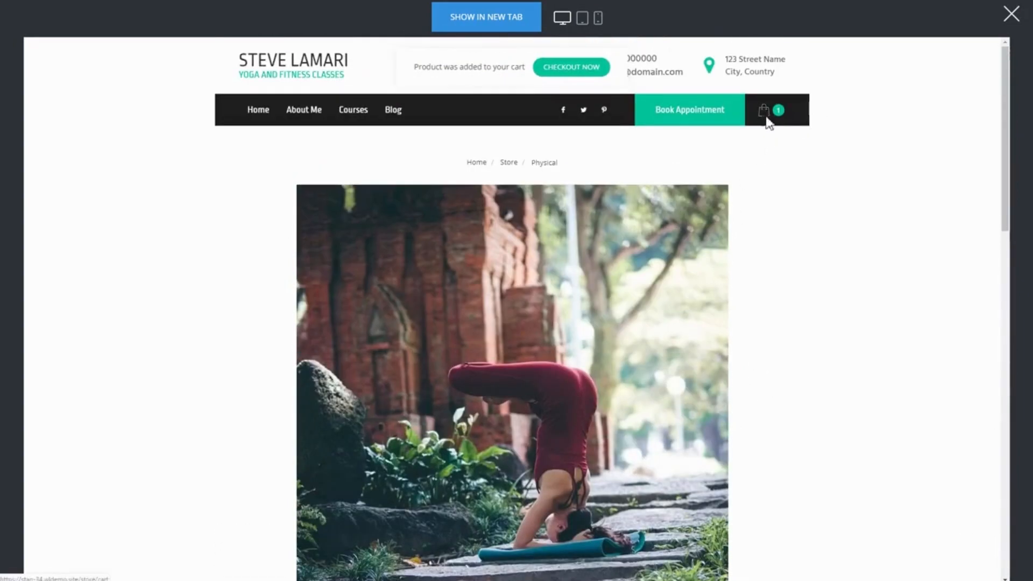
left_click(771, 117)
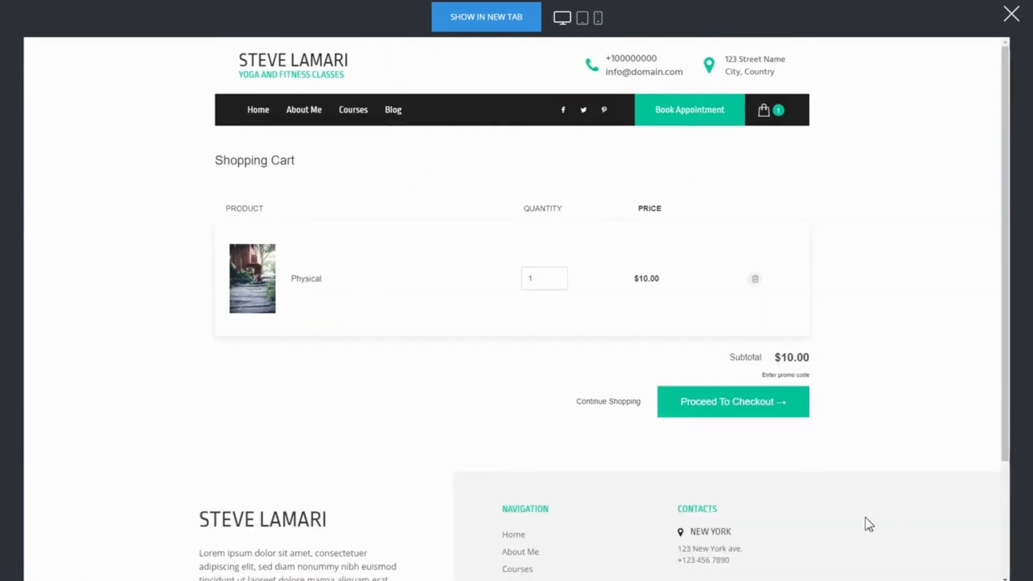
left_click(756, 411)
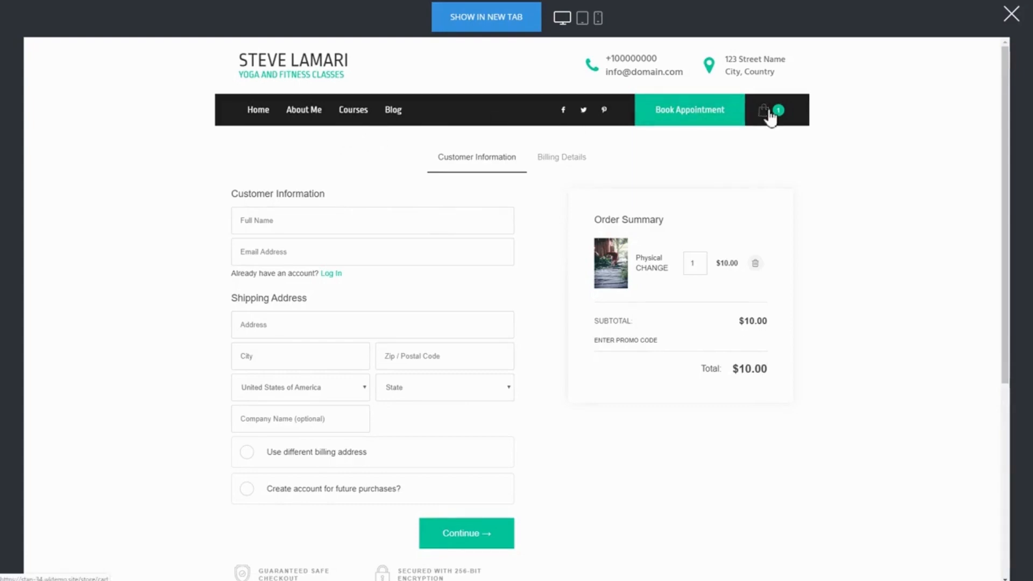
left_click(1010, 14)
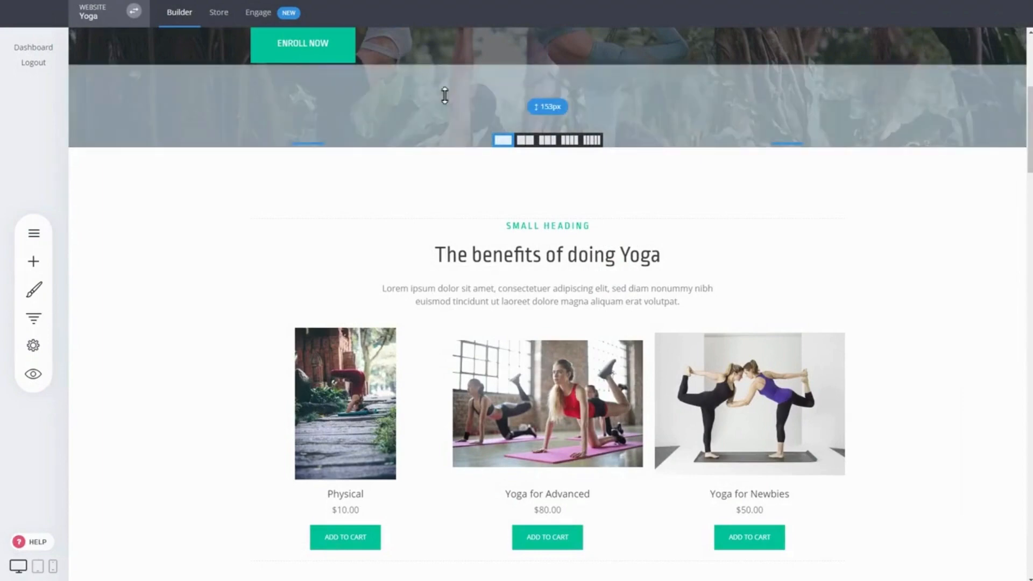
Open the link settings of the BUY NOW button in the block below the four benefits and choose Store as the link type.
scroll(860, 312, "down", 2)
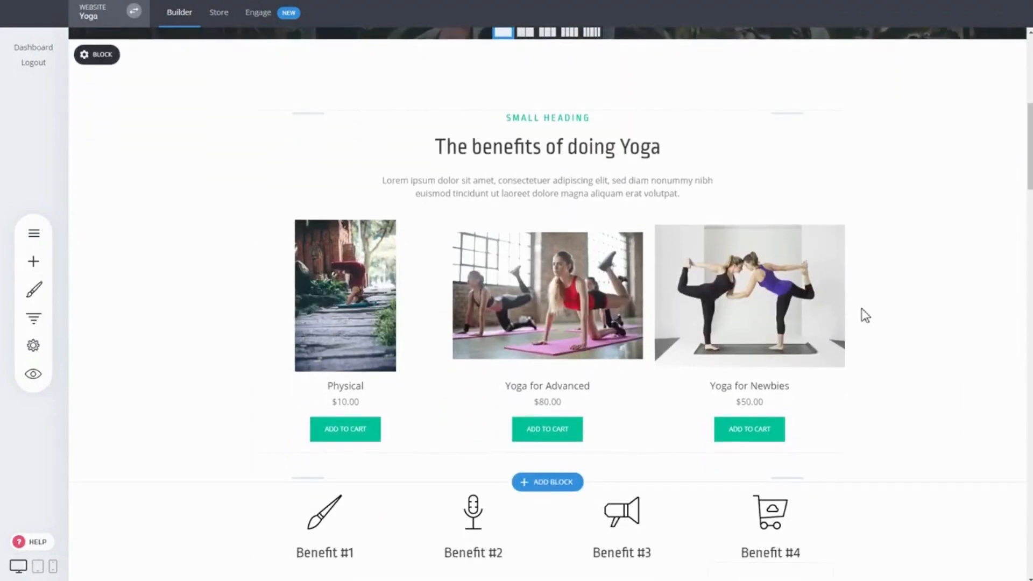
scroll(864, 314, "down", 4)
scroll(864, 313, "up", 5)
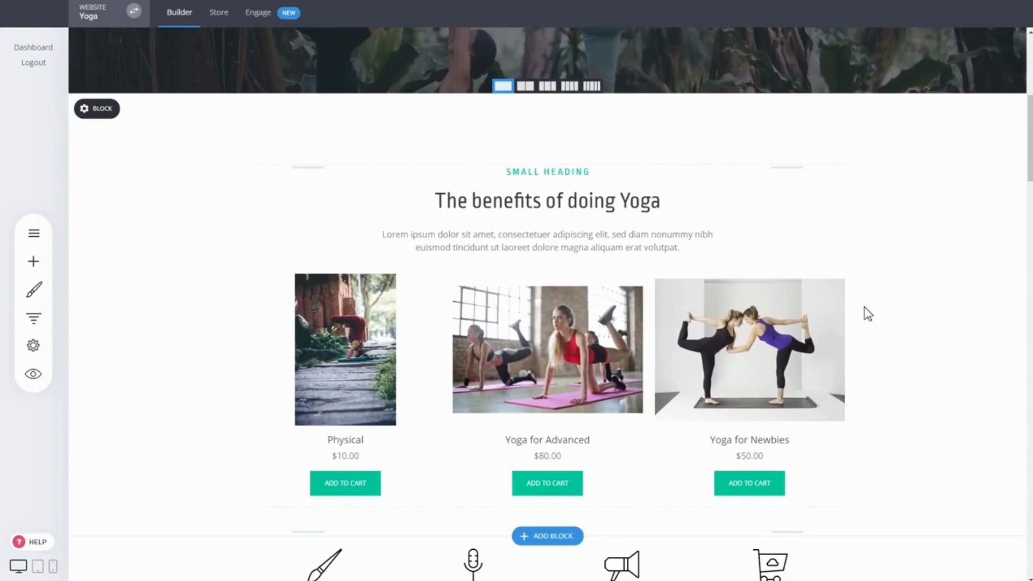
scroll(864, 308, "down", 4)
scroll(864, 308, "down", 5)
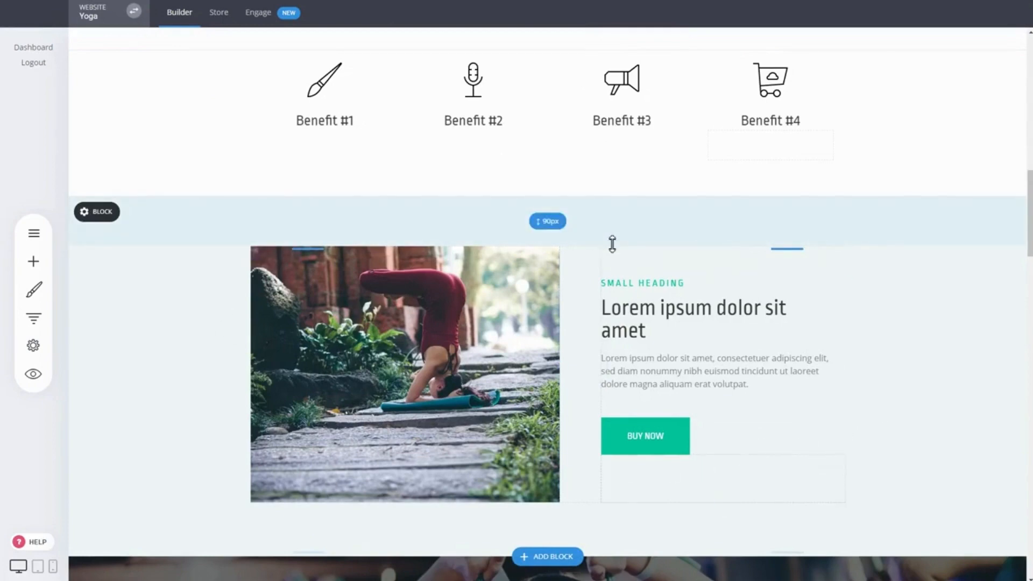
left_click(666, 440)
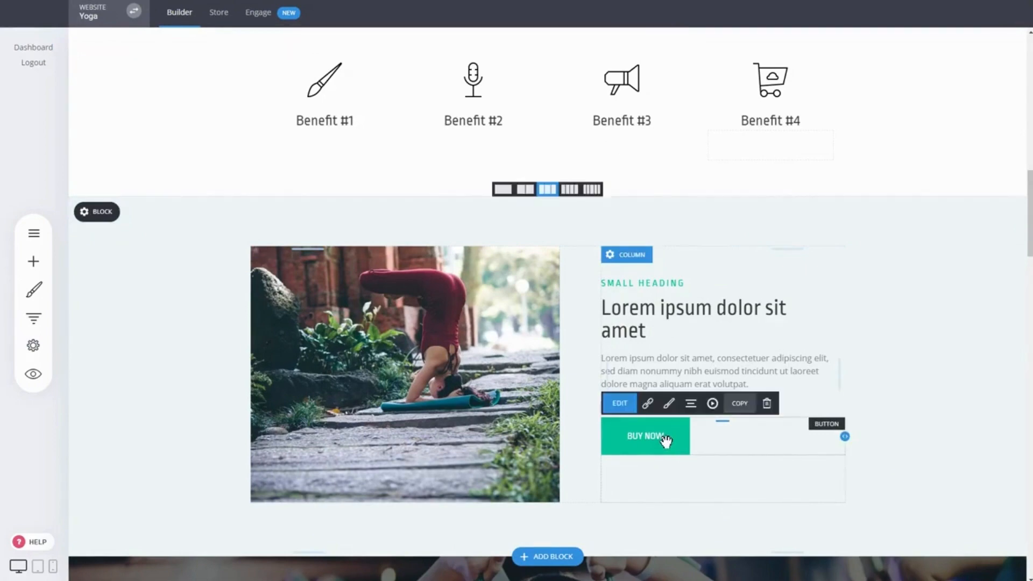
left_click(648, 404)
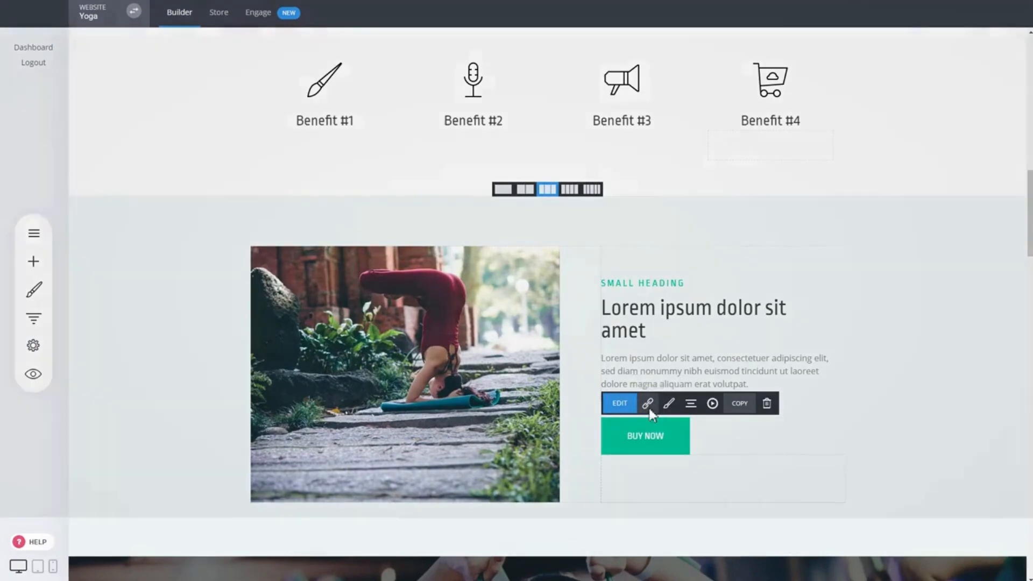
left_click_drag(563, 80, 457, 139)
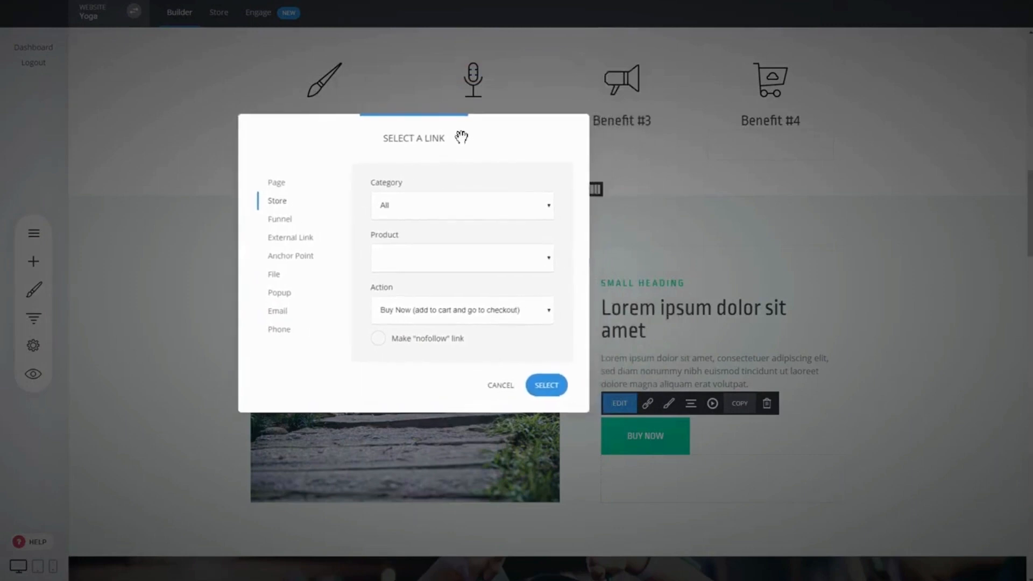
left_click(276, 183)
left_click(276, 202)
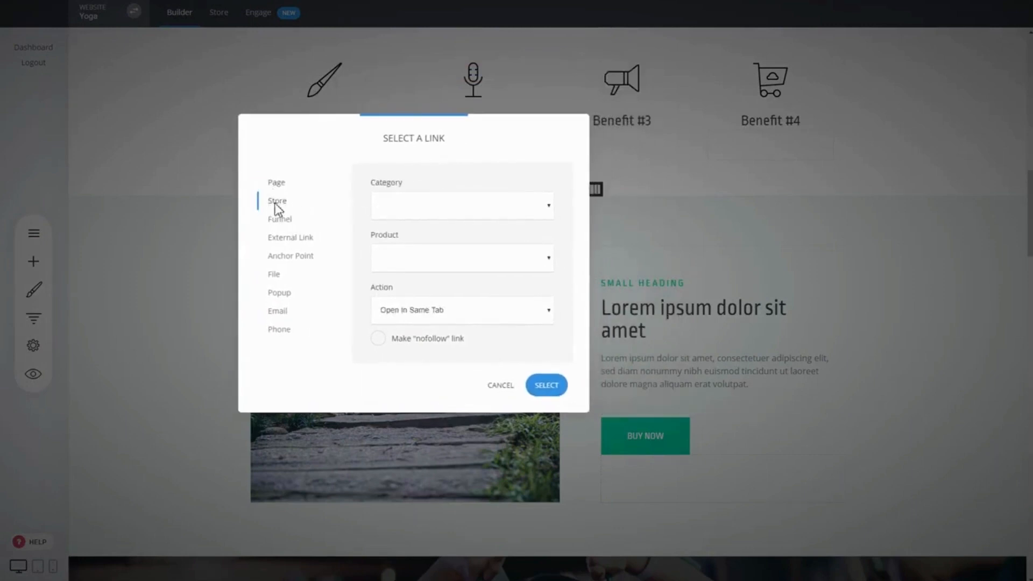
Link the BUY NOW button to the Yoga for Advanced product with the action "Buy Now (add to cart and go to checkout)".
left_click(425, 257)
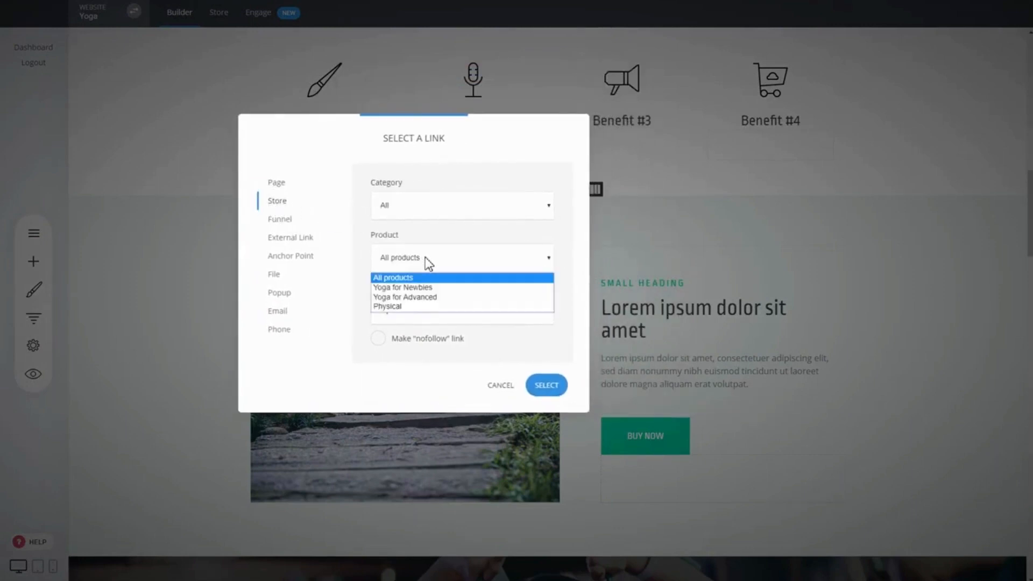
left_click(413, 297)
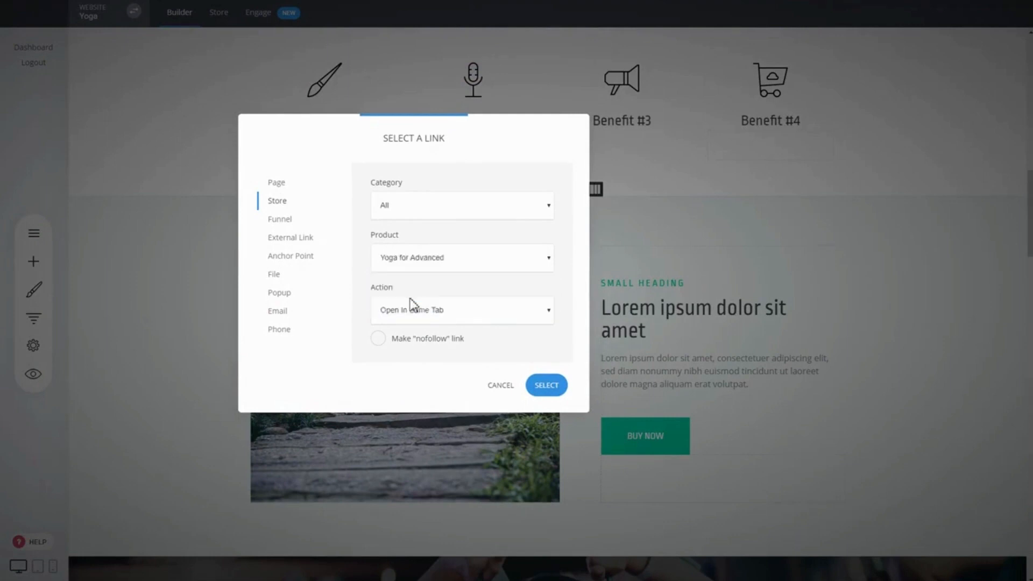
left_click(471, 321)
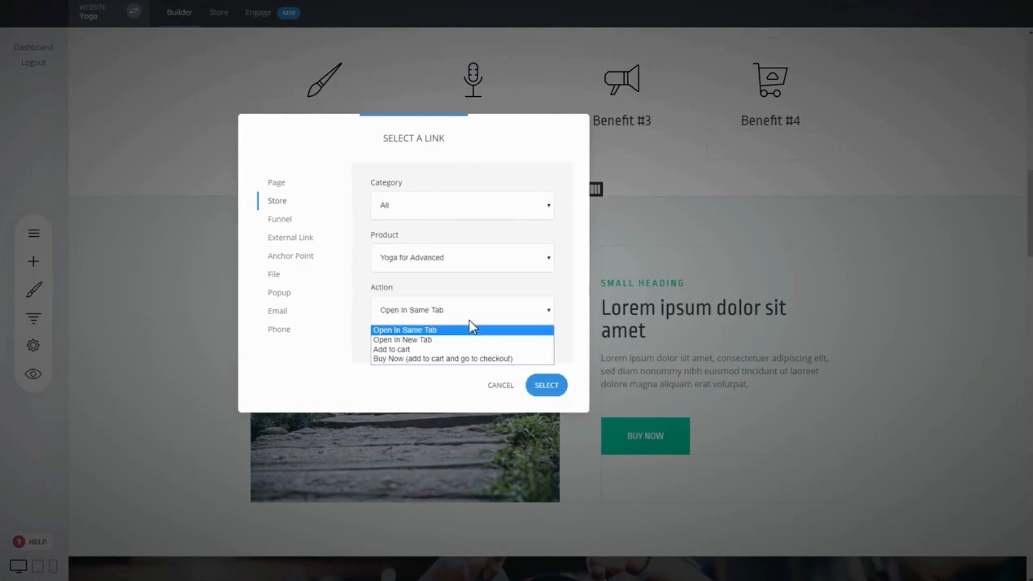
left_click(424, 359)
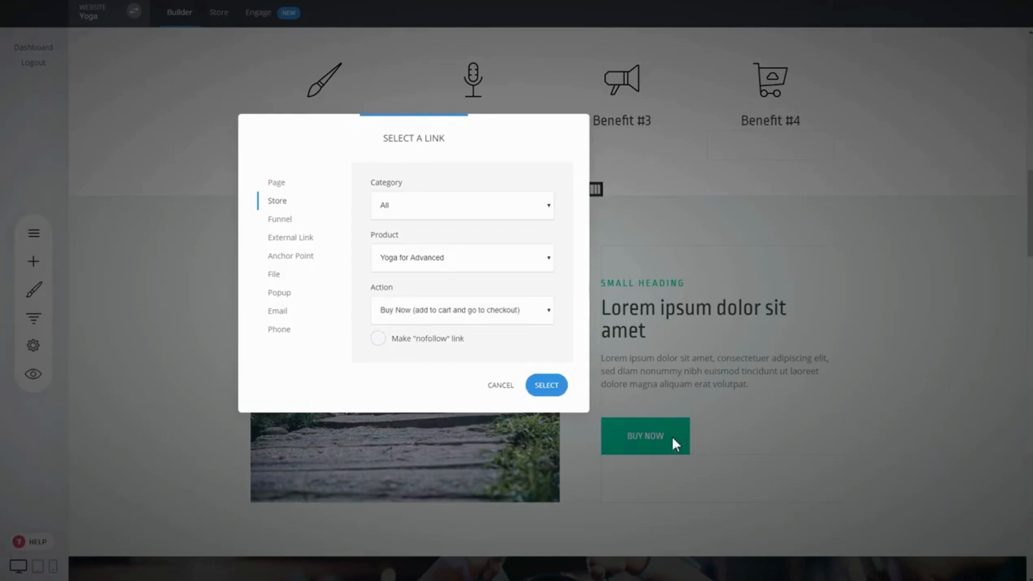
left_click(540, 385)
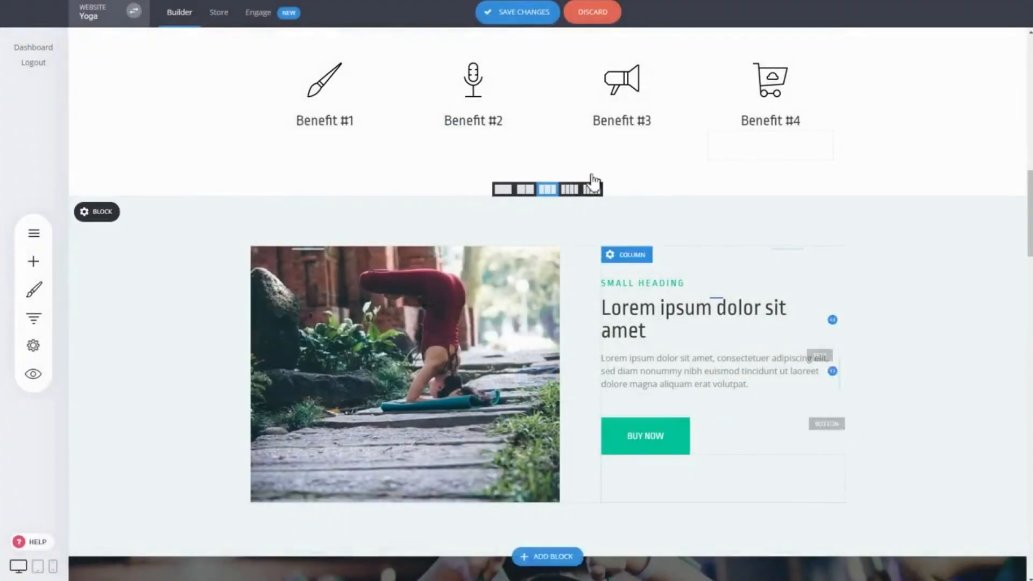
Save the changes and preview the site down to the block with the BUY NOW button below the four benefits.
left_click(517, 12)
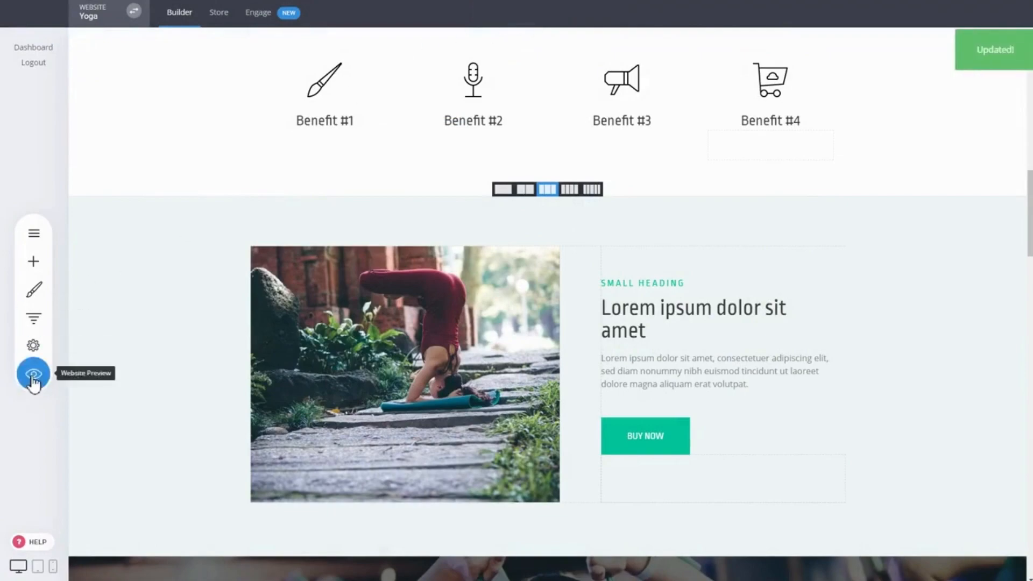
left_click(33, 377)
scroll(694, 330, "down", 10)
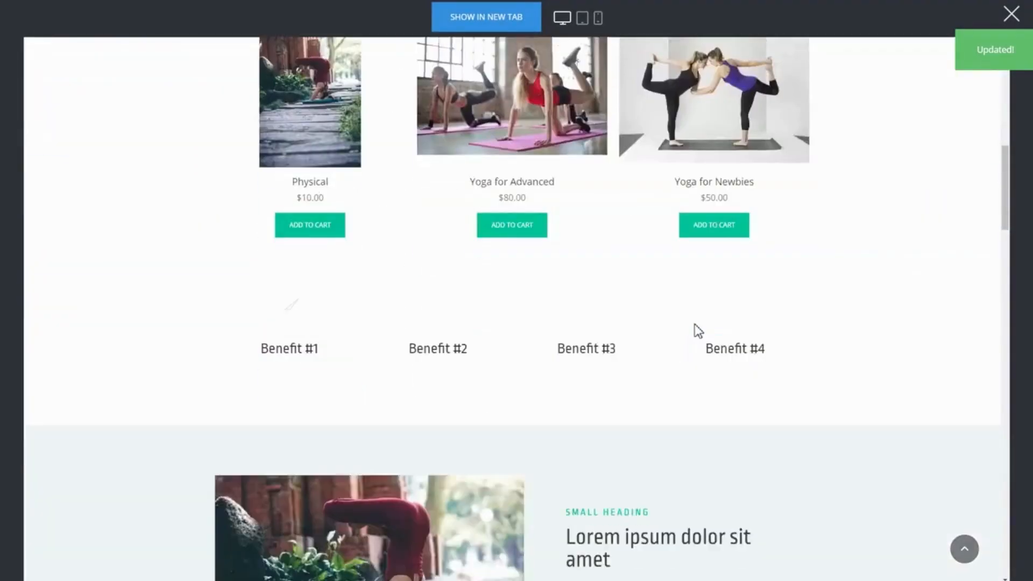
scroll(697, 328, "down", 7)
scroll(789, 334, "up", 4)
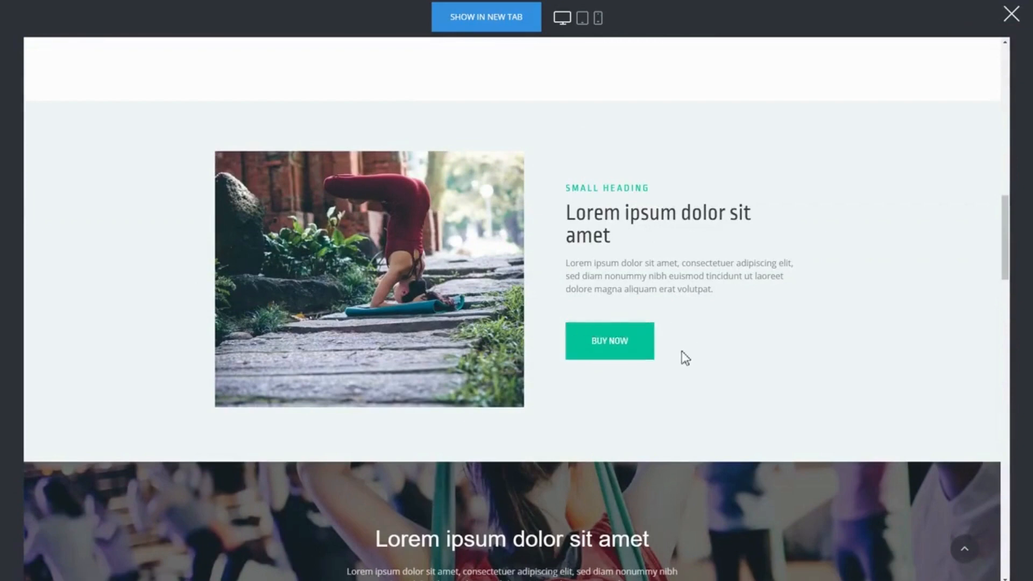
Test the BUY NOW button through to checkout and remove the Physical product from the order summary, closing the preview.
left_click(637, 349)
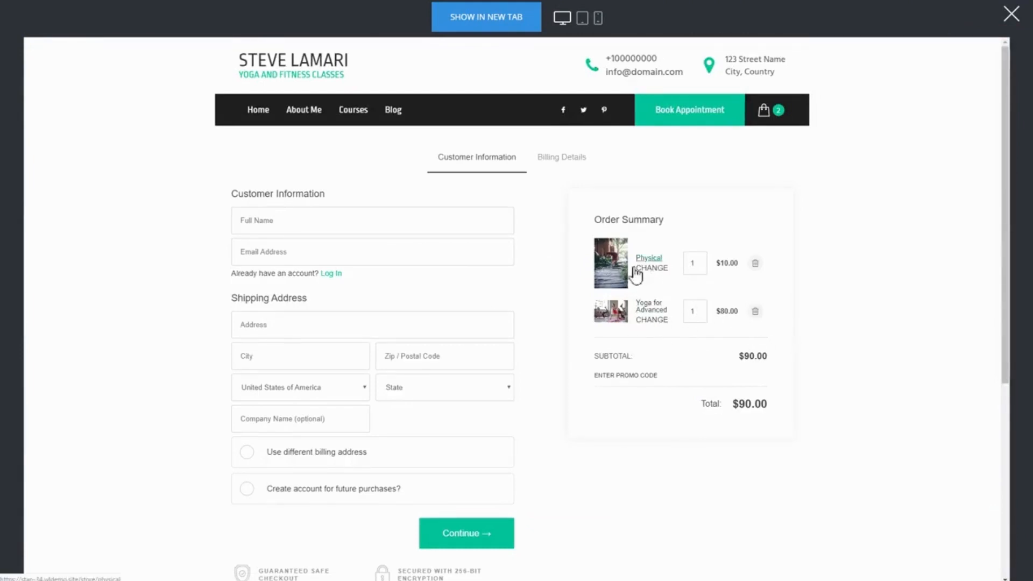
left_click(755, 263)
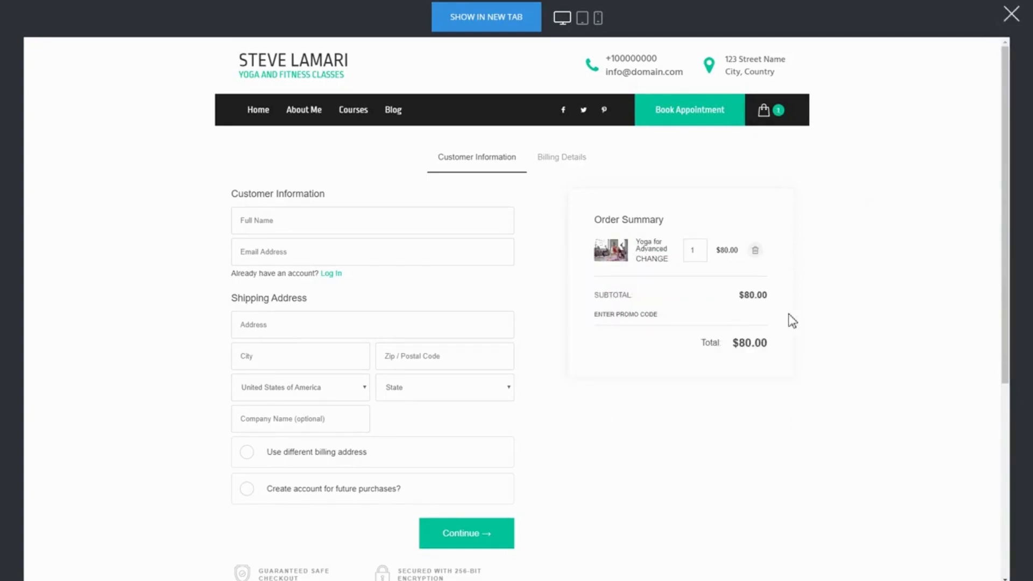
left_click(1011, 14)
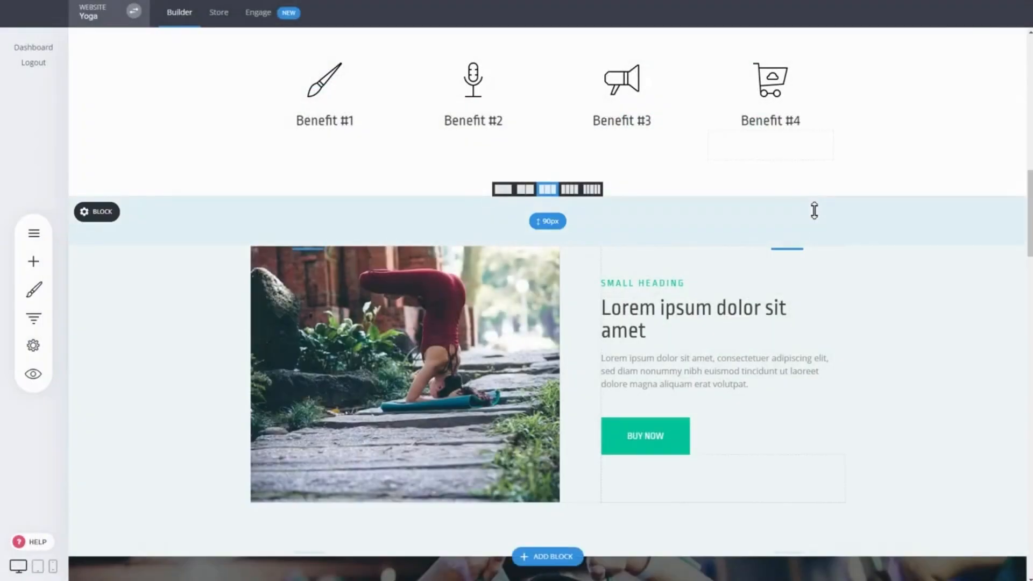
Add a Store item to the header menu, linked to all categories and all products with the action "Open In Same Tab".
scroll(837, 237, "up", 15)
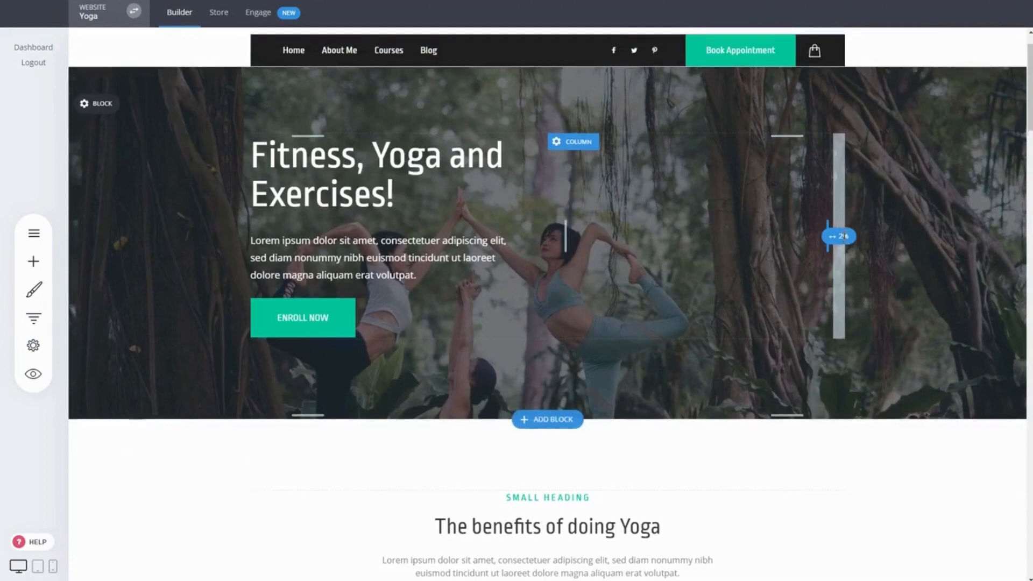
scroll(842, 236, "up", 1)
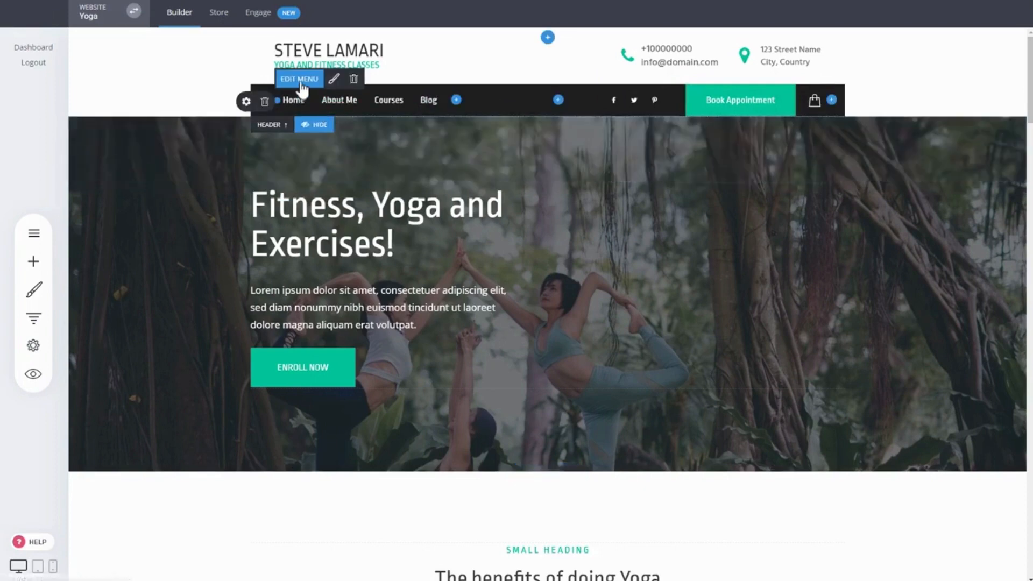
left_click(299, 79)
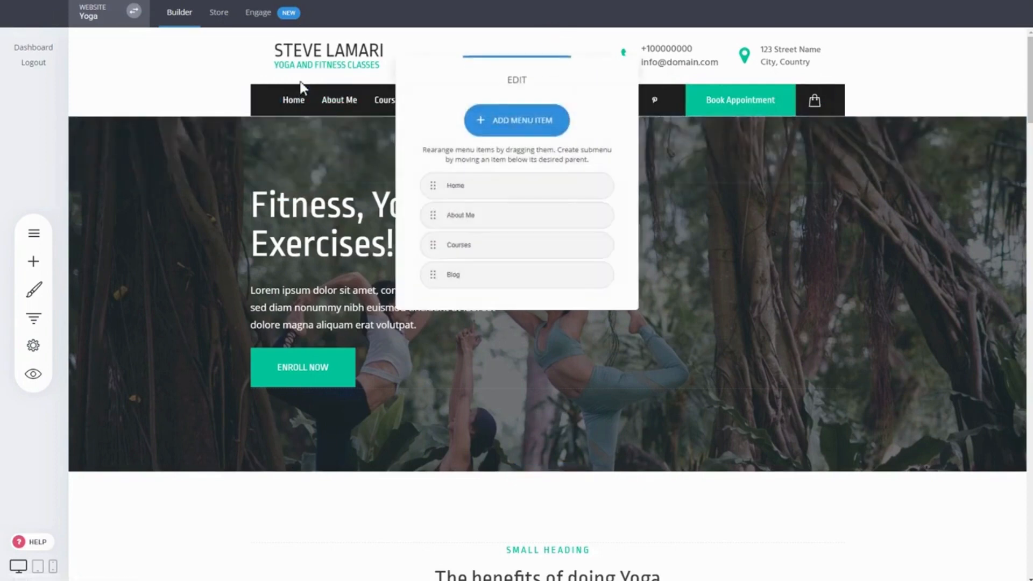
left_click(514, 130)
left_click(388, 144)
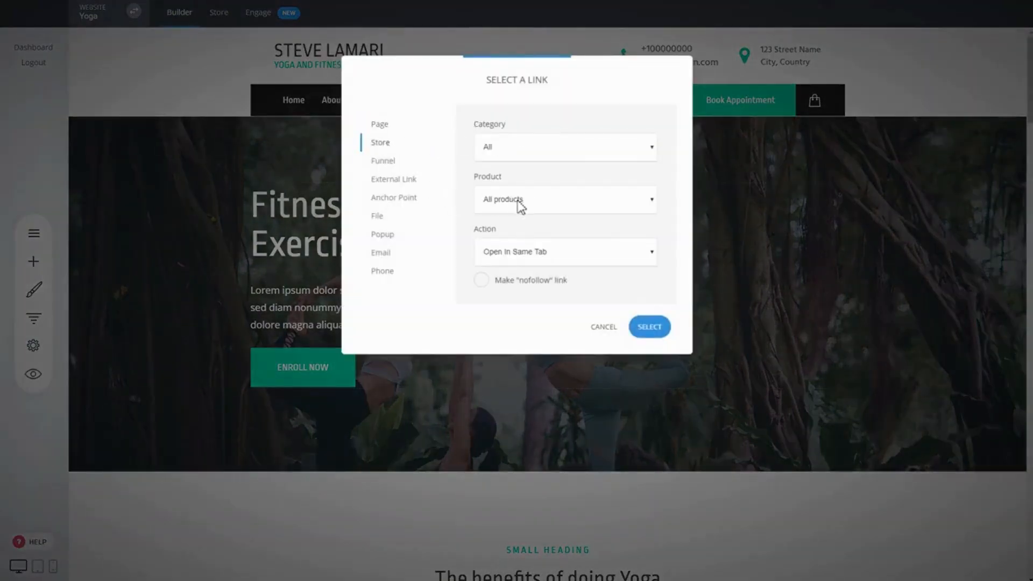
left_click(650, 327)
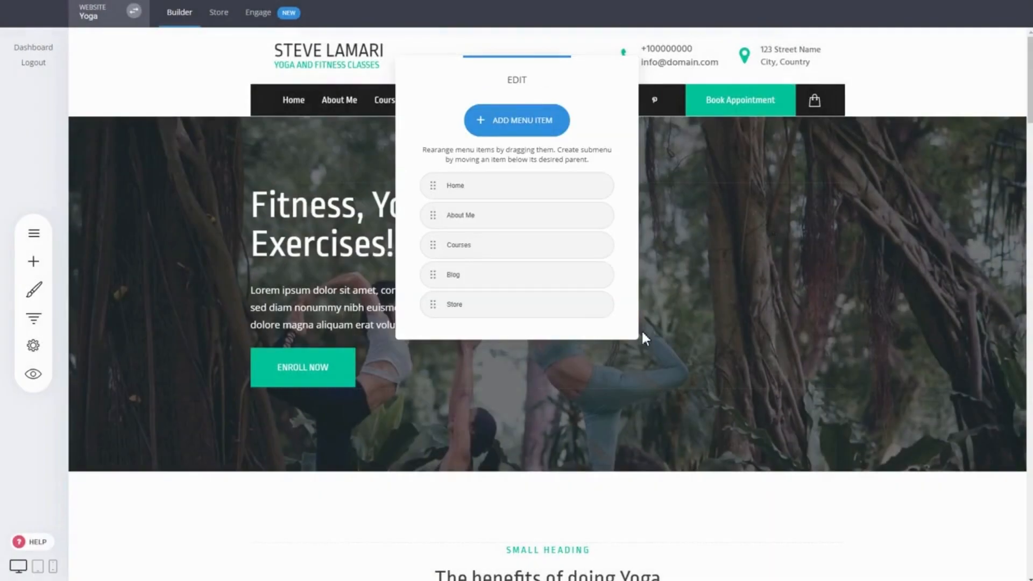
left_click(730, 309)
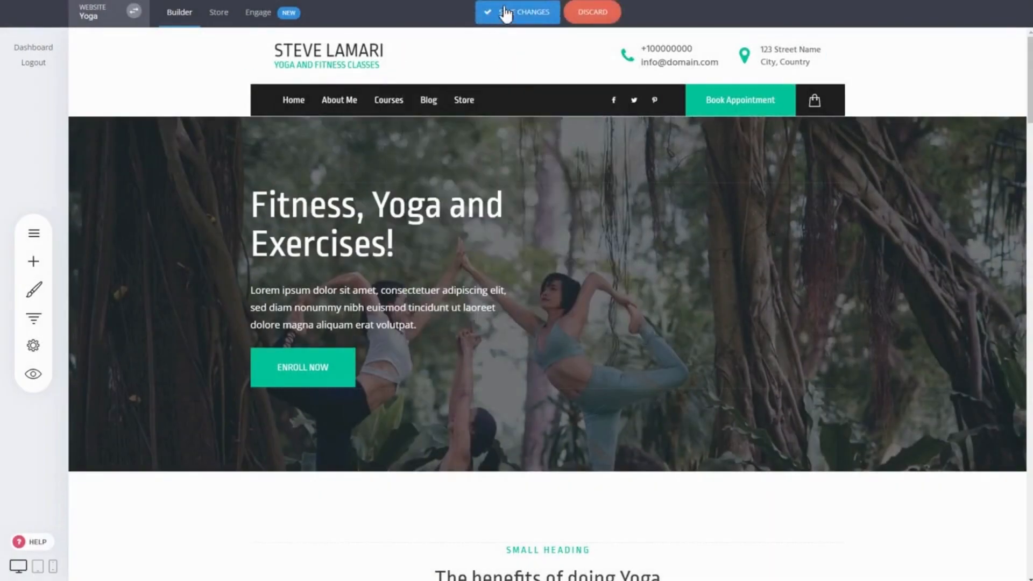
Save the changes and preview the site, opening the Store page from the header menu to look through its products.
left_click(41, 376)
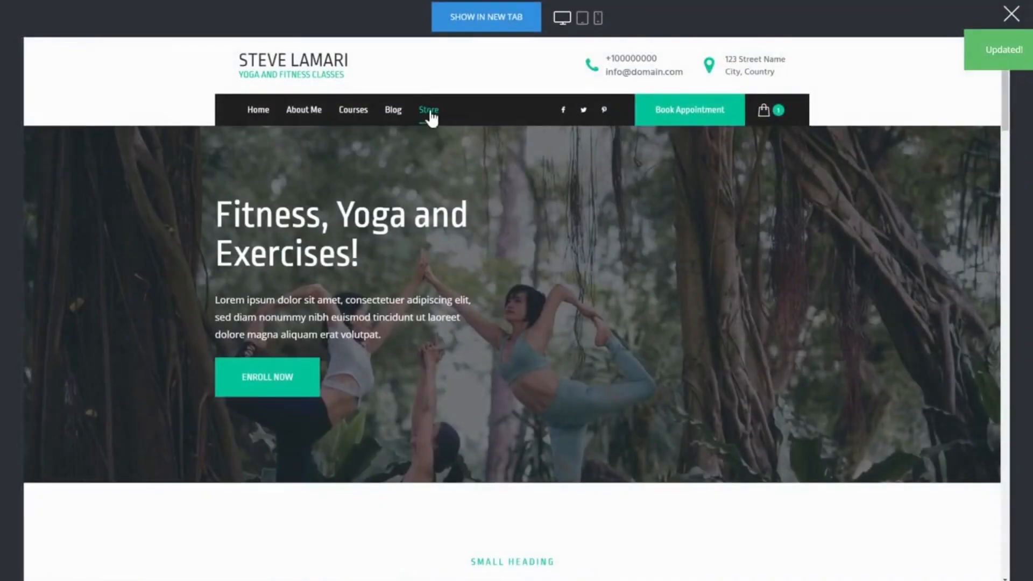
left_click(429, 111)
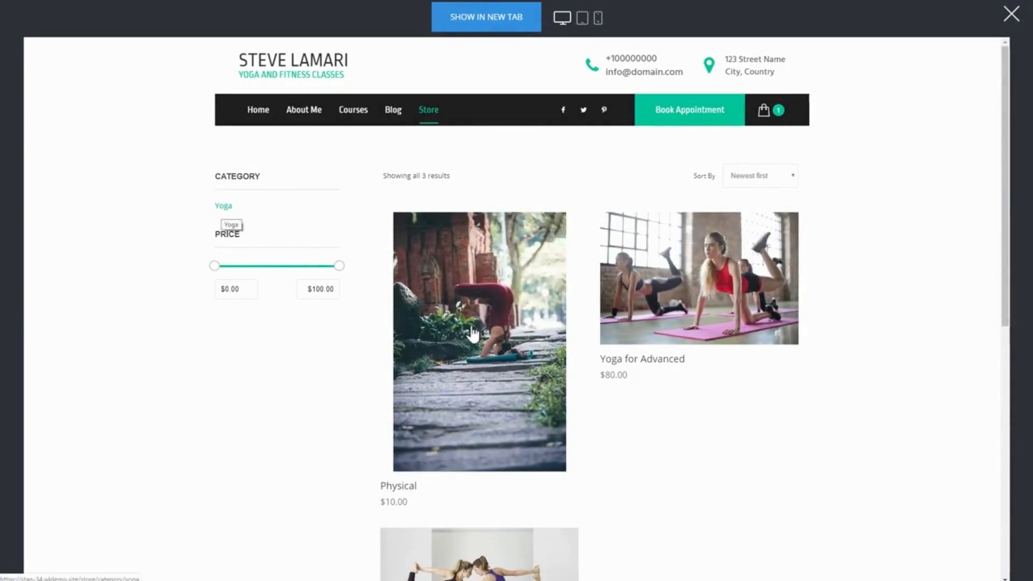
scroll(781, 397, "down", 4)
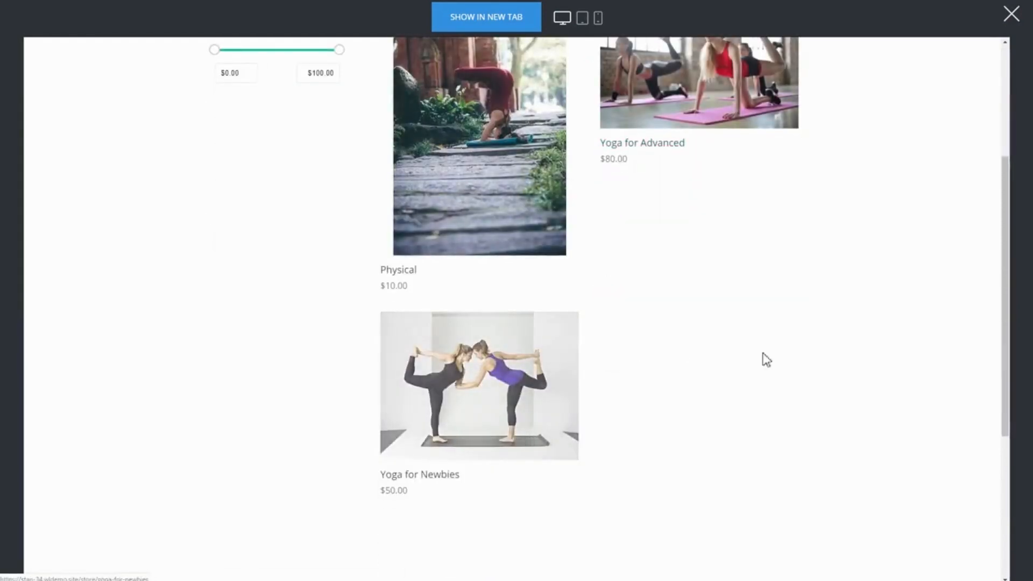
scroll(719, 329, "up", 4)
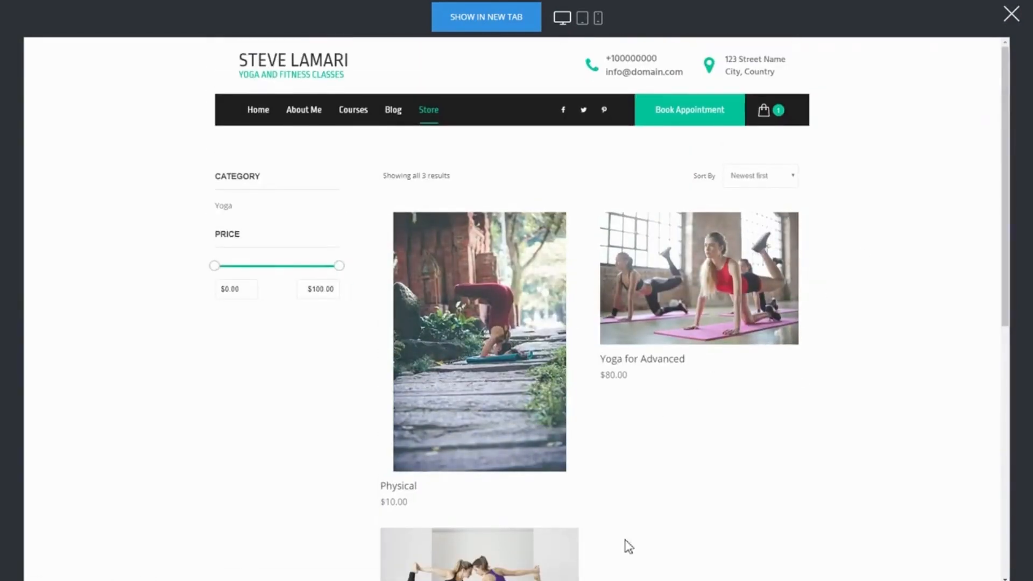
left_click(1010, 14)
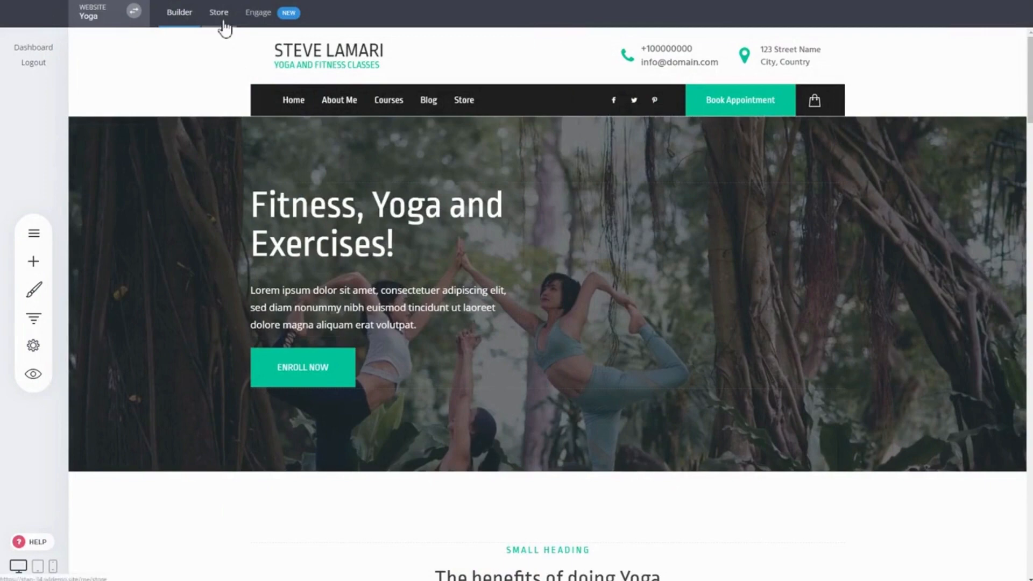
Review the product list in the store management area and return to the website builder.
left_click(224, 22)
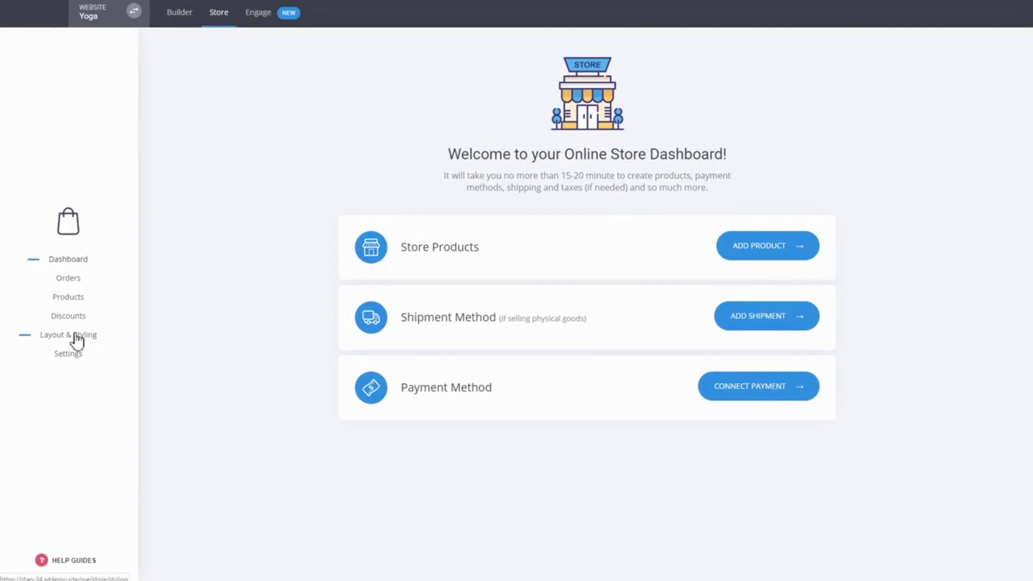
left_click(67, 301)
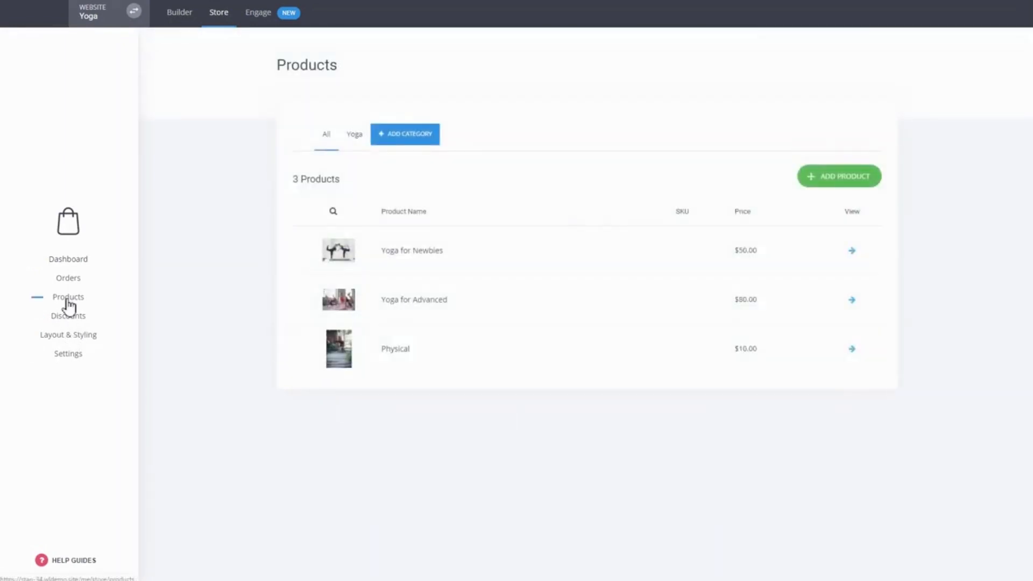
left_click(213, 18)
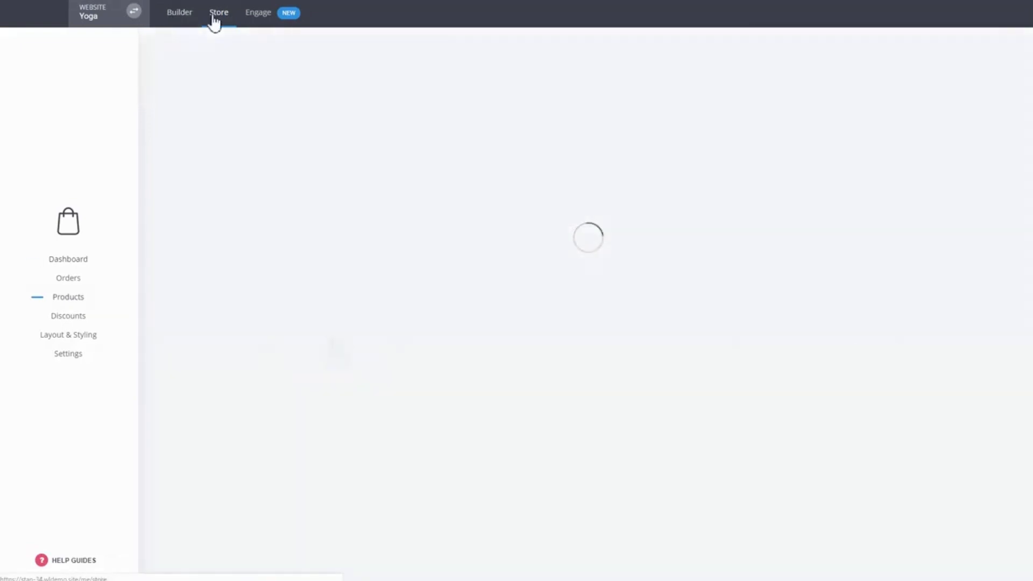
left_click(190, 21)
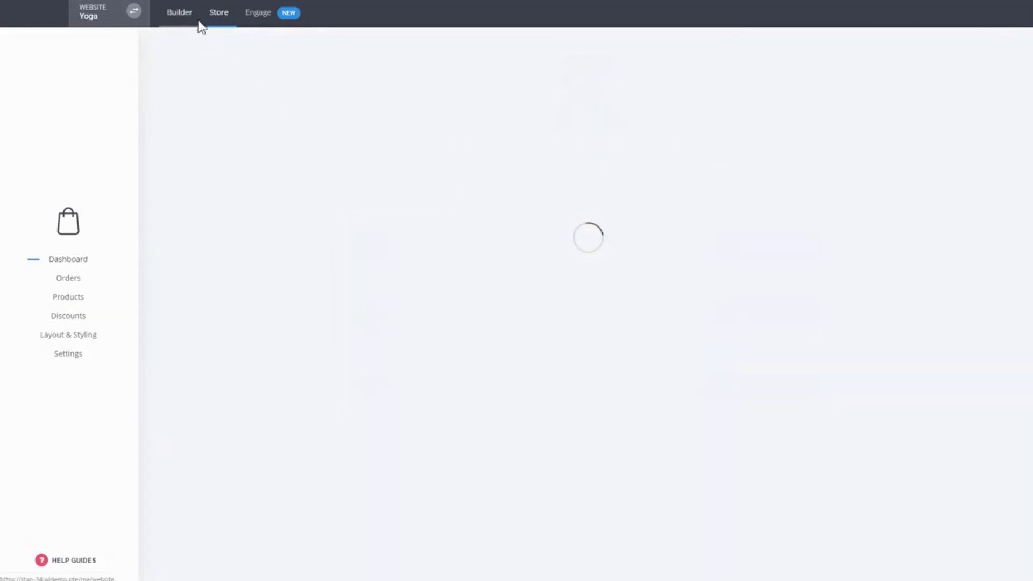